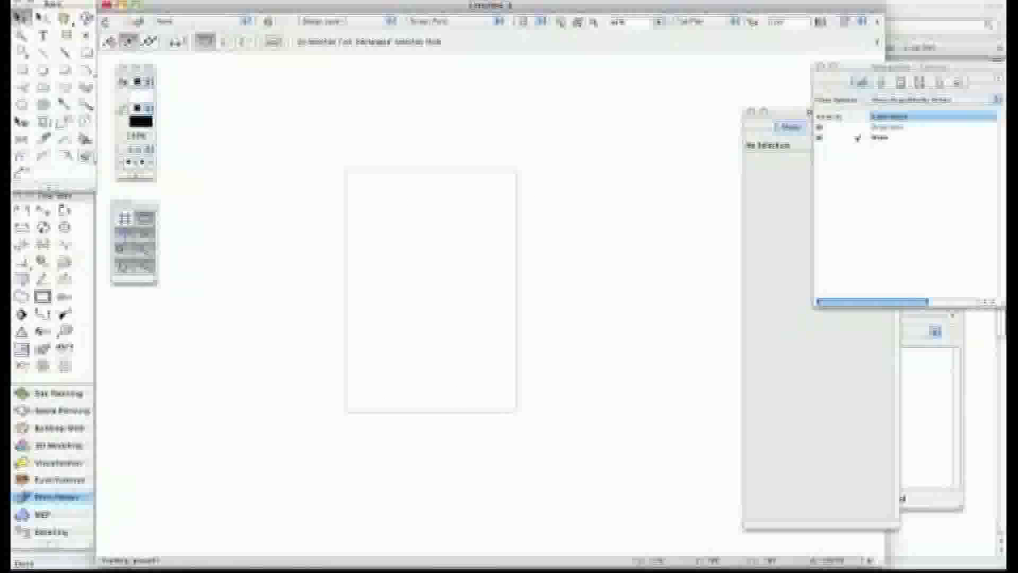
Open the File menu over the blank Untitled 1 drawing page.
{"action": "left_click", "coordinate": [169, 1]}
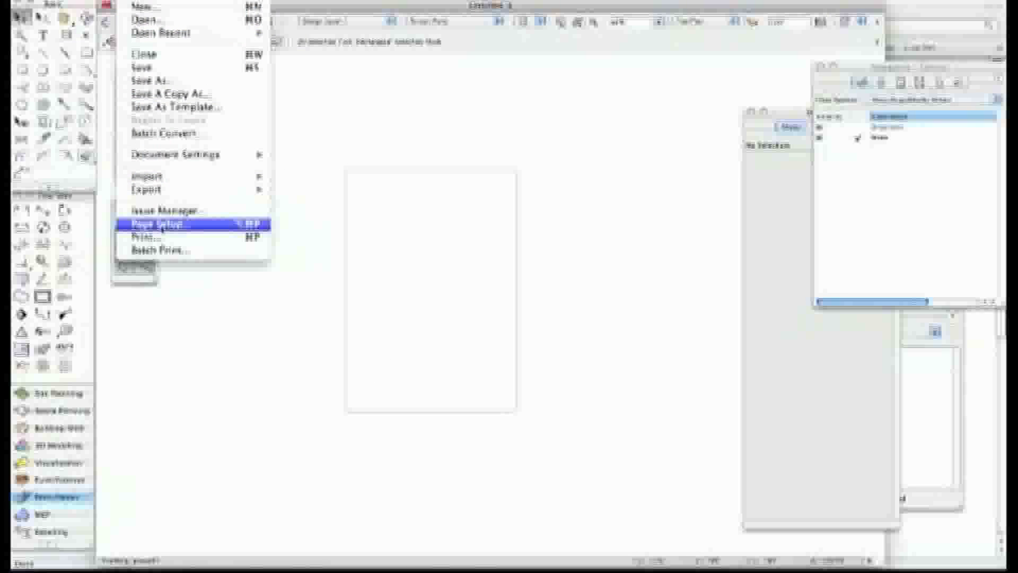
Set the page to A3 landscape, formatted for the HP Designjet 1280.
{"action": "left_click", "coordinate": [158, 224]}
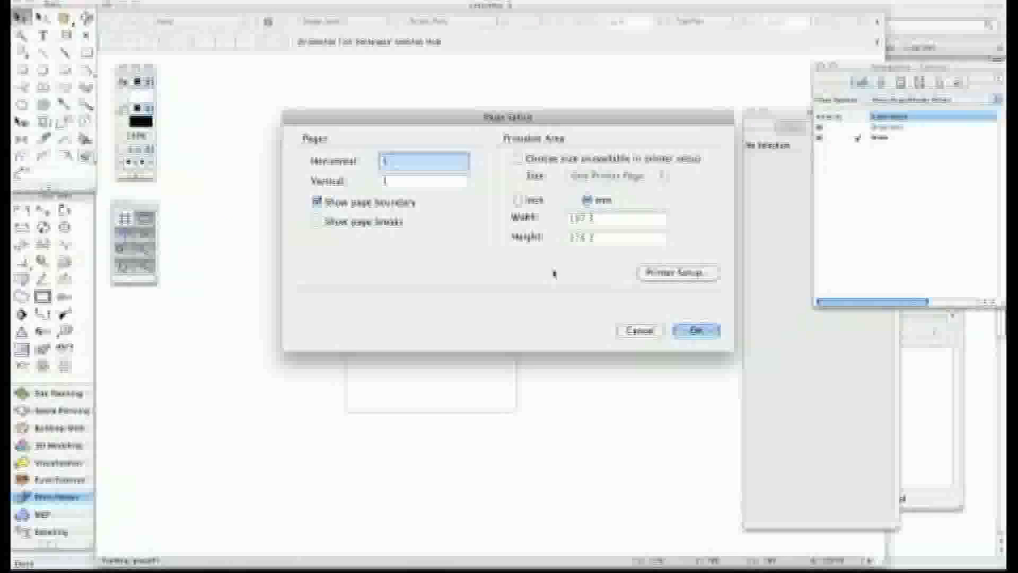
{"action": "left_click", "coordinate": [675, 272]}
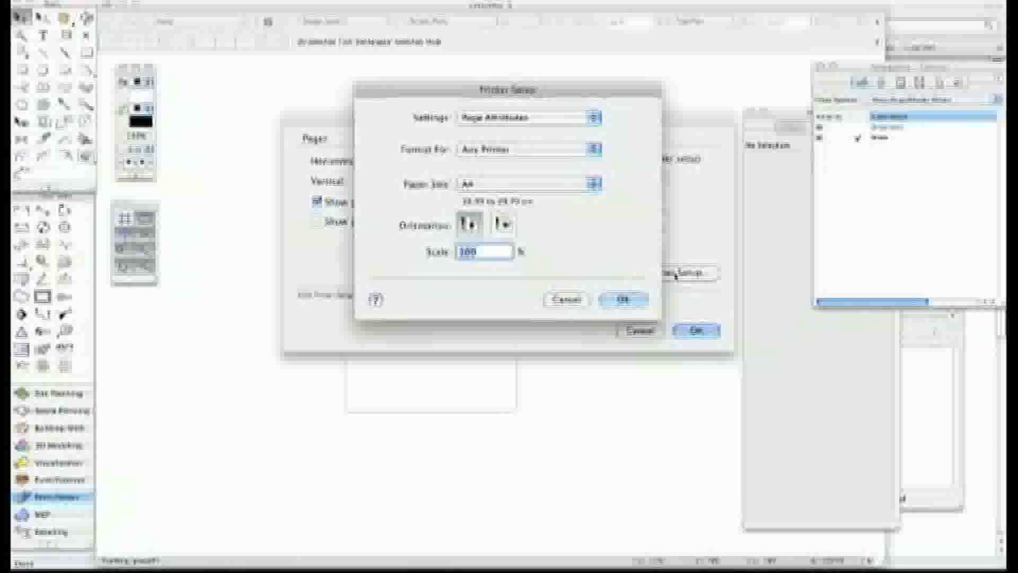
{"action": "left_click", "coordinate": [492, 153]}
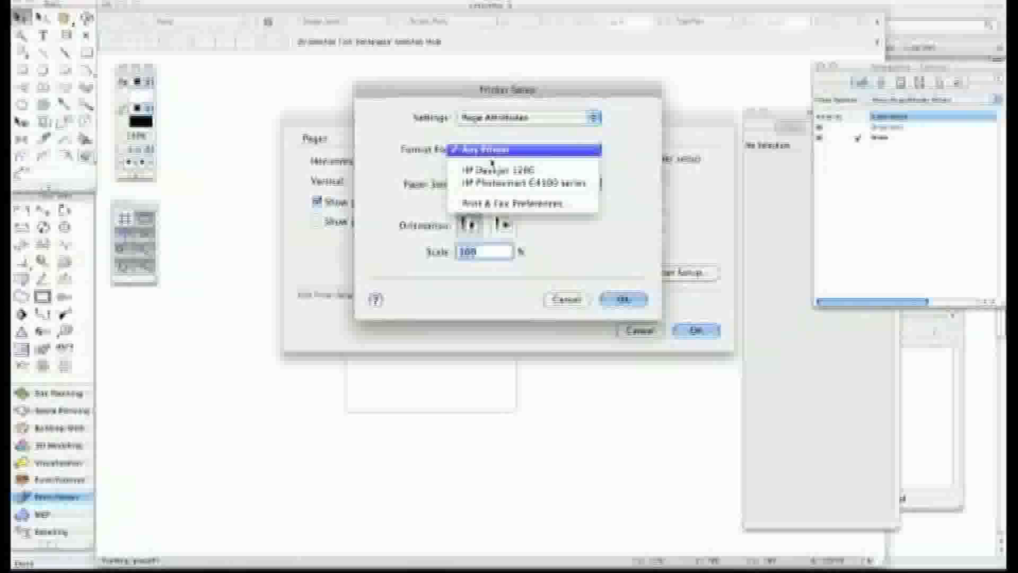
{"action": "left_click", "coordinate": [493, 168]}
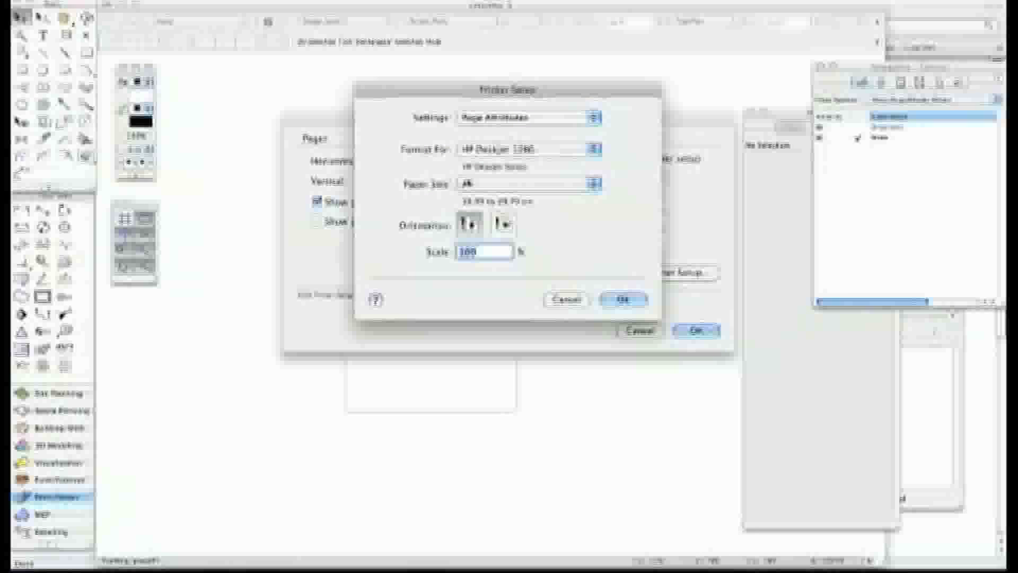
{"action": "left_click", "coordinate": [582, 184]}
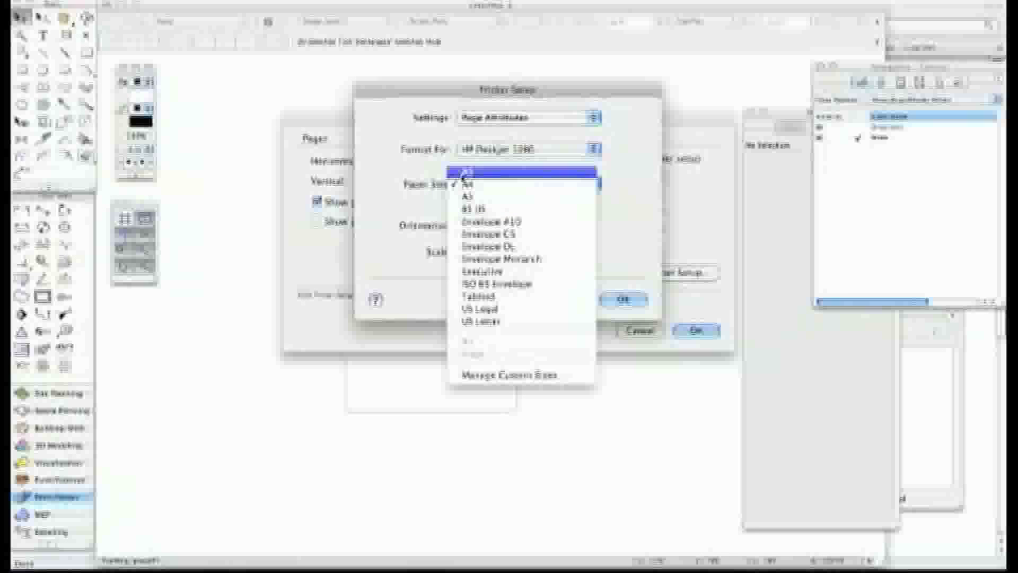
{"action": "left_click", "coordinate": [478, 171]}
{"action": "left_click", "coordinate": [498, 229]}
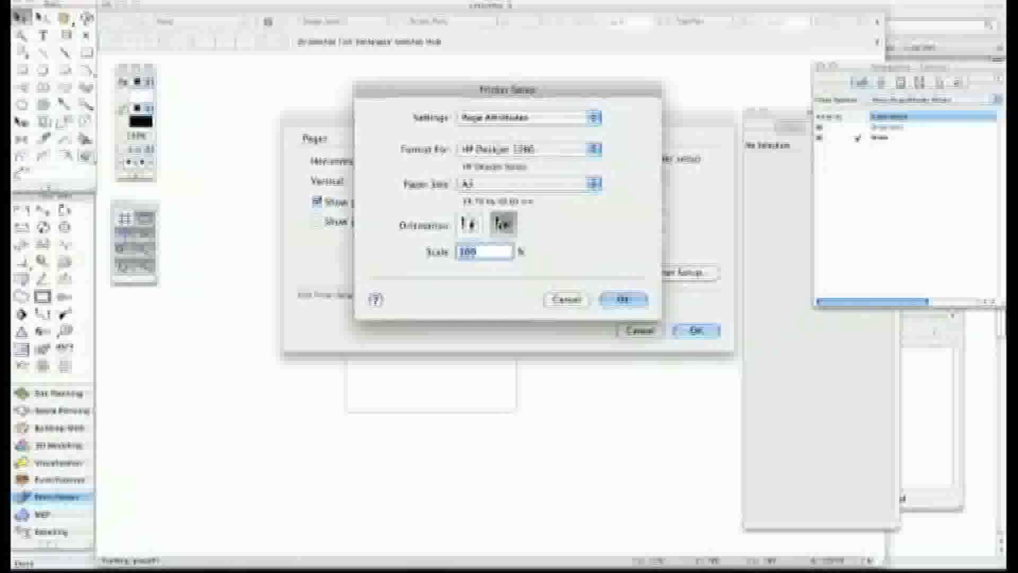
{"action": "left_click", "coordinate": [622, 299]}
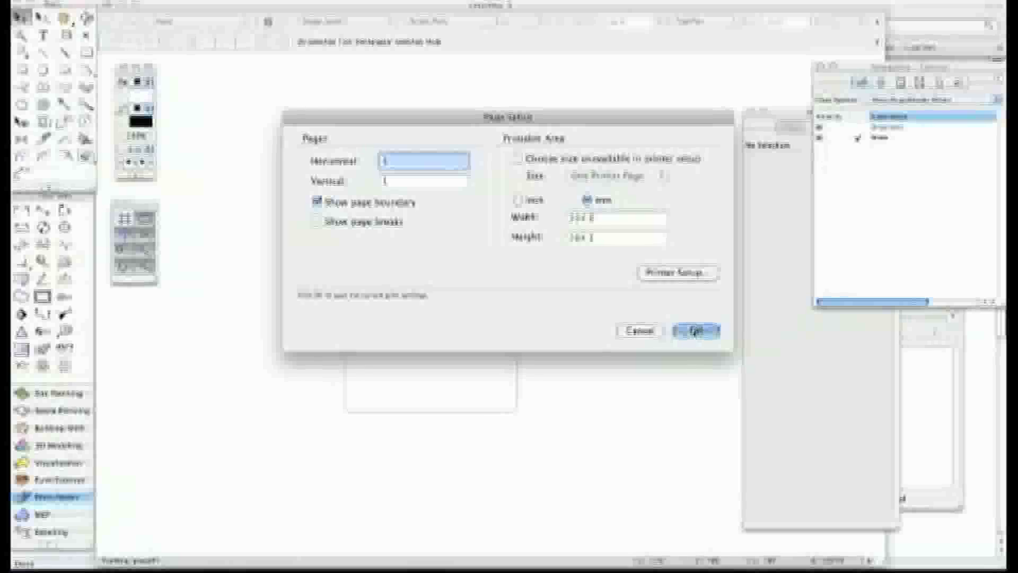
{"action": "left_click", "coordinate": [695, 331]}
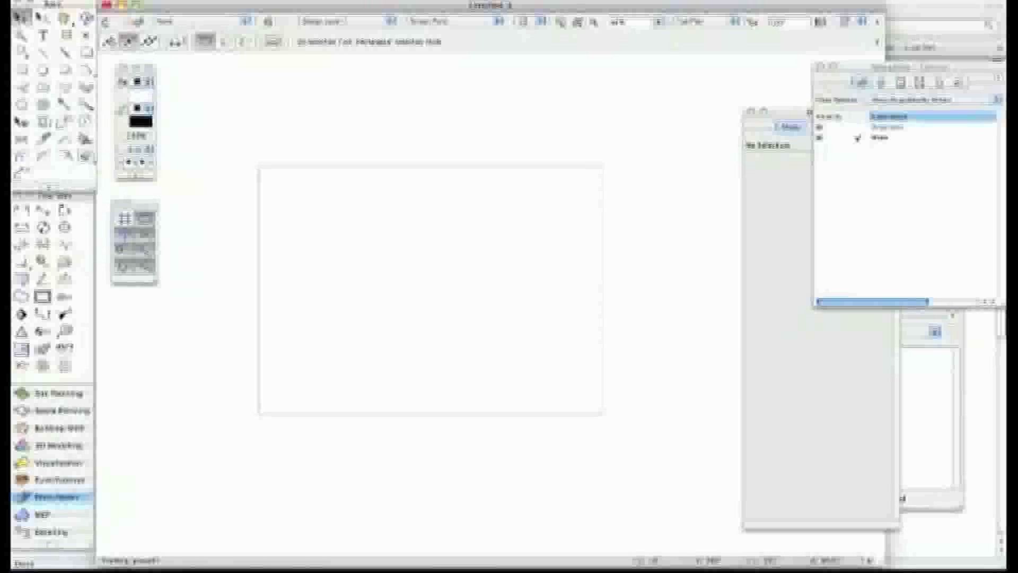
{"action": "left_click", "coordinate": [350, 1]}
Change Design Layer-1's scale to 1:500 in the Organization dialog.
{"action": "left_click", "coordinate": [365, 9]}
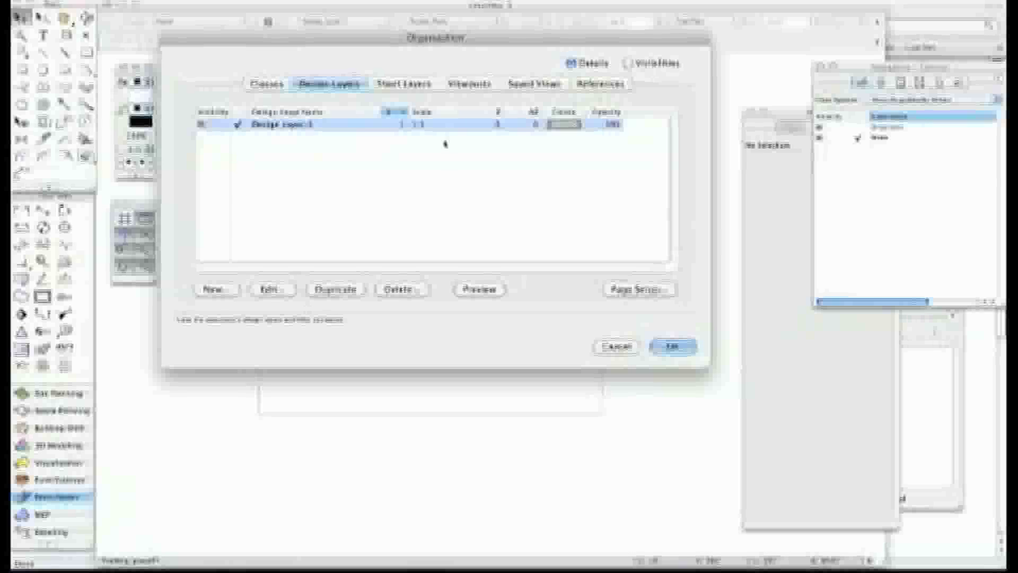
{"action": "double_click", "coordinate": [381, 125]}
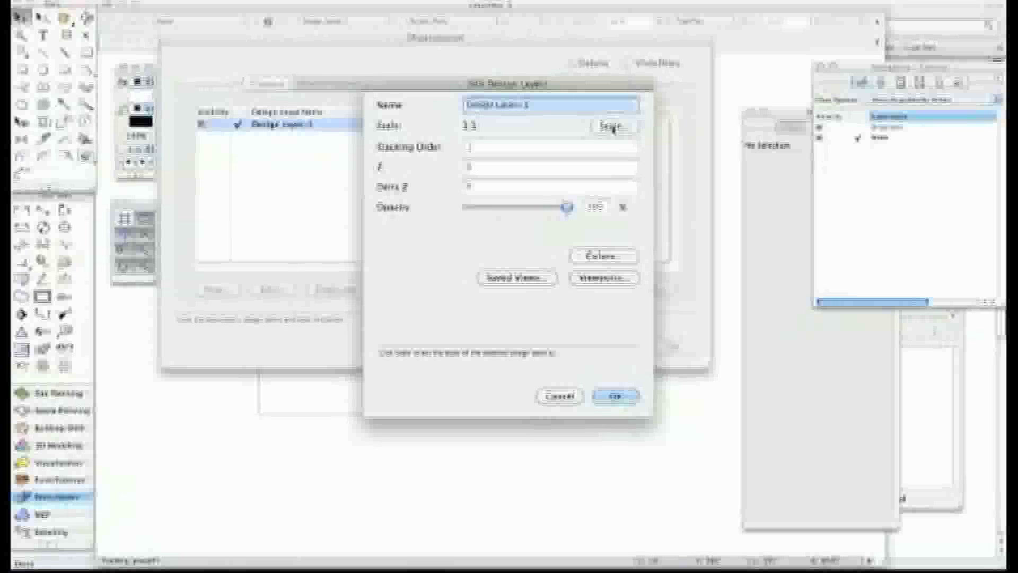
{"action": "left_click", "coordinate": [612, 128]}
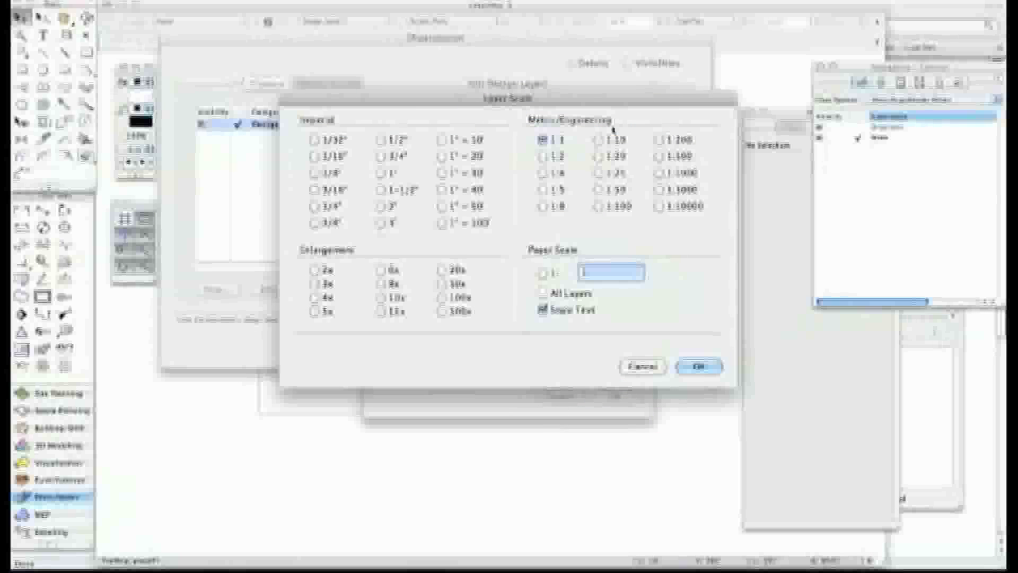
{"action": "left_click", "coordinate": [659, 156]}
{"action": "left_click", "coordinate": [699, 367]}
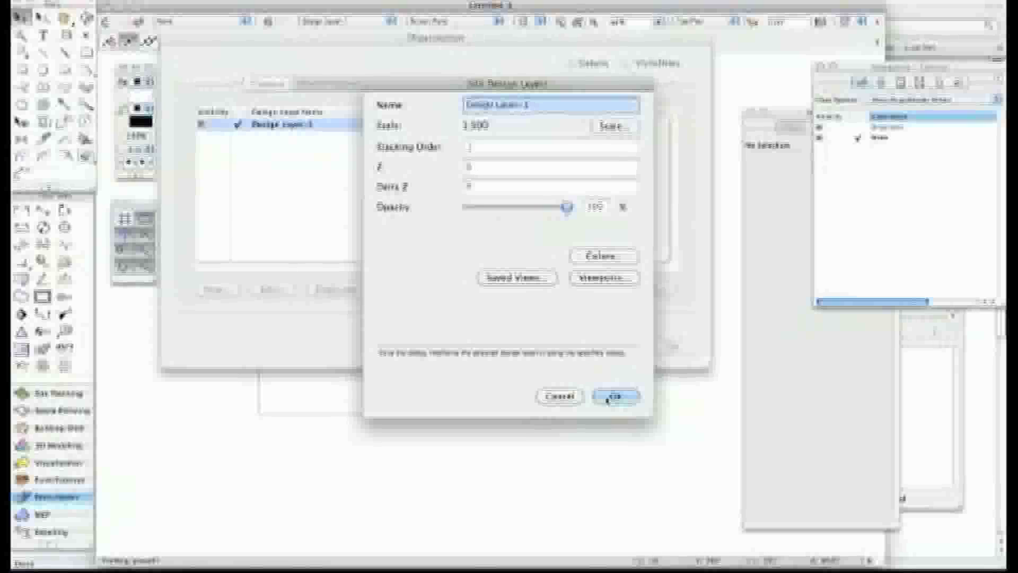
{"action": "left_click", "coordinate": [608, 399]}
{"action": "left_click", "coordinate": [610, 398]}
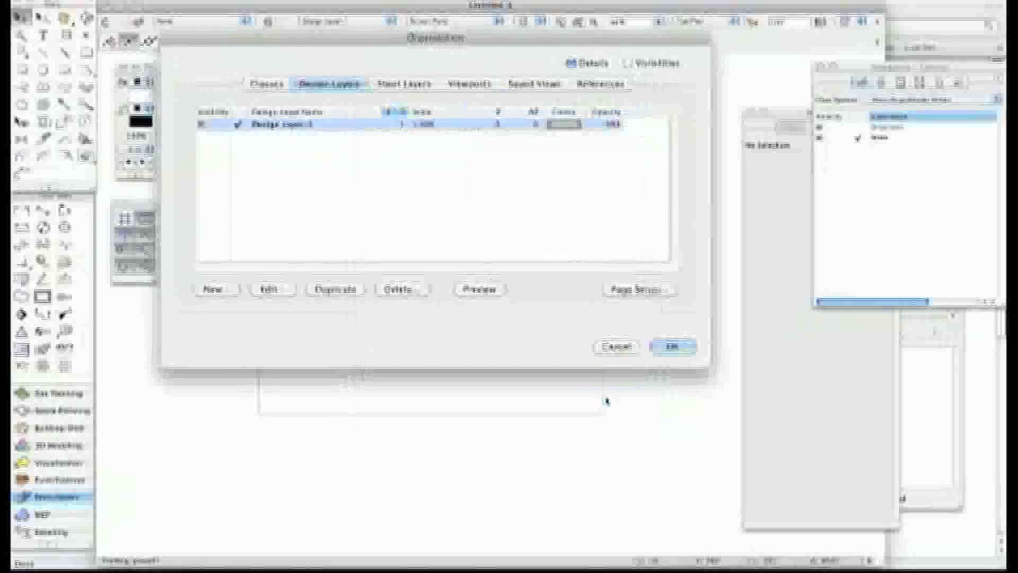
{"action": "left_click", "coordinate": [669, 347]}
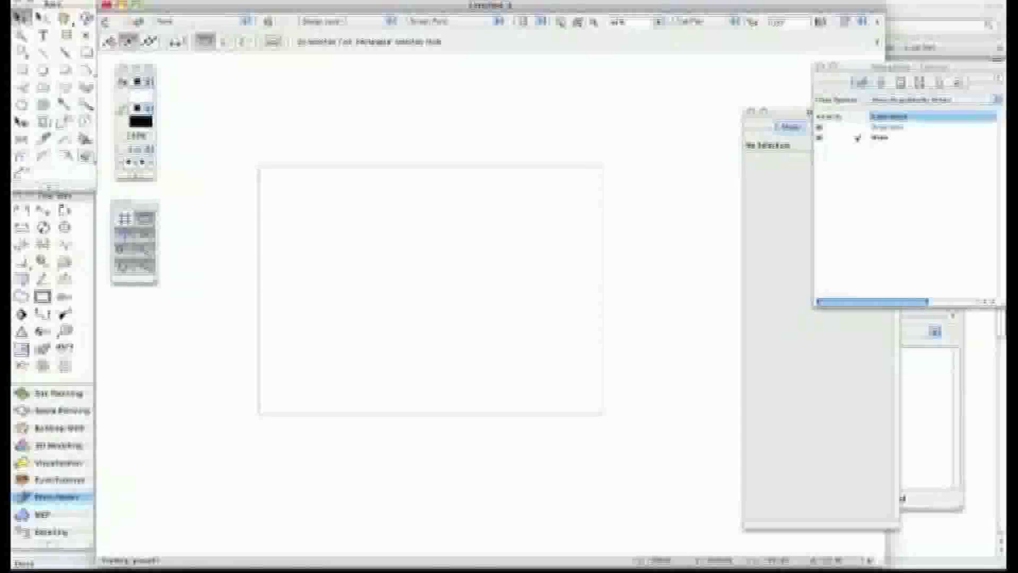
Start a new viewport on a new design layer named 'N informa'.
{"action": "left_click", "coordinate": [194, 0]}
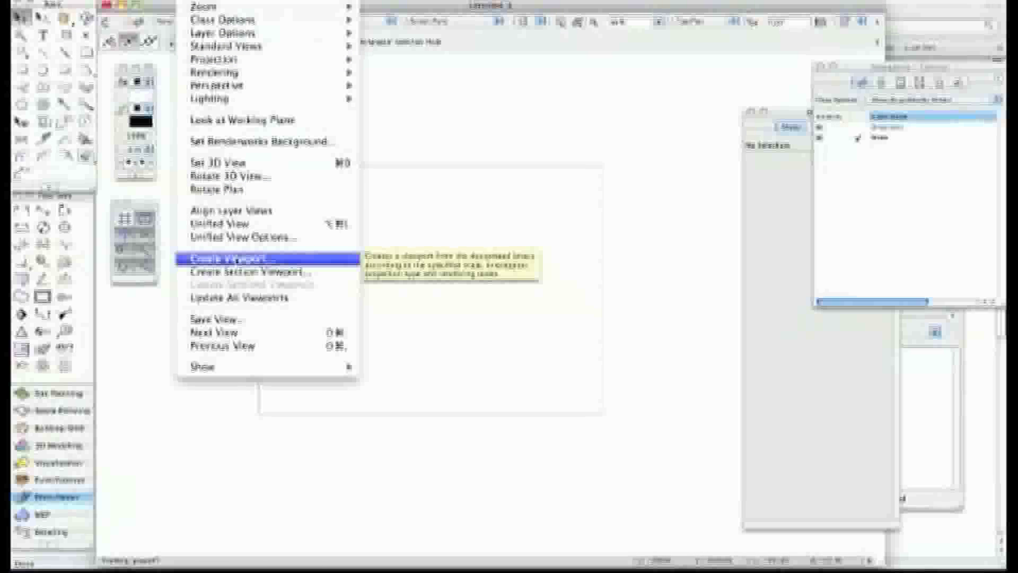
{"action": "left_click", "coordinate": [234, 259]}
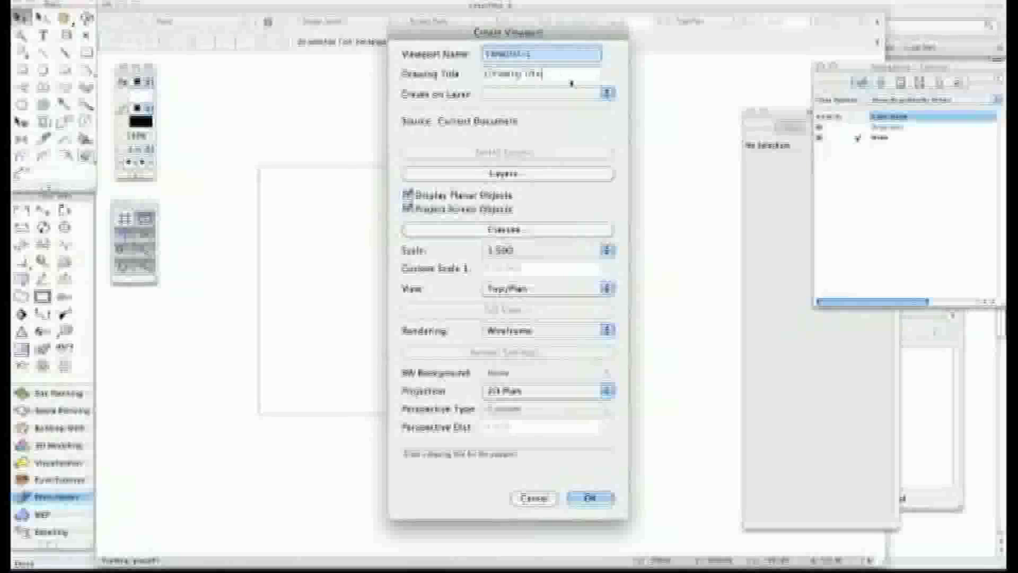
{"action": "left_click", "coordinate": [605, 99]}
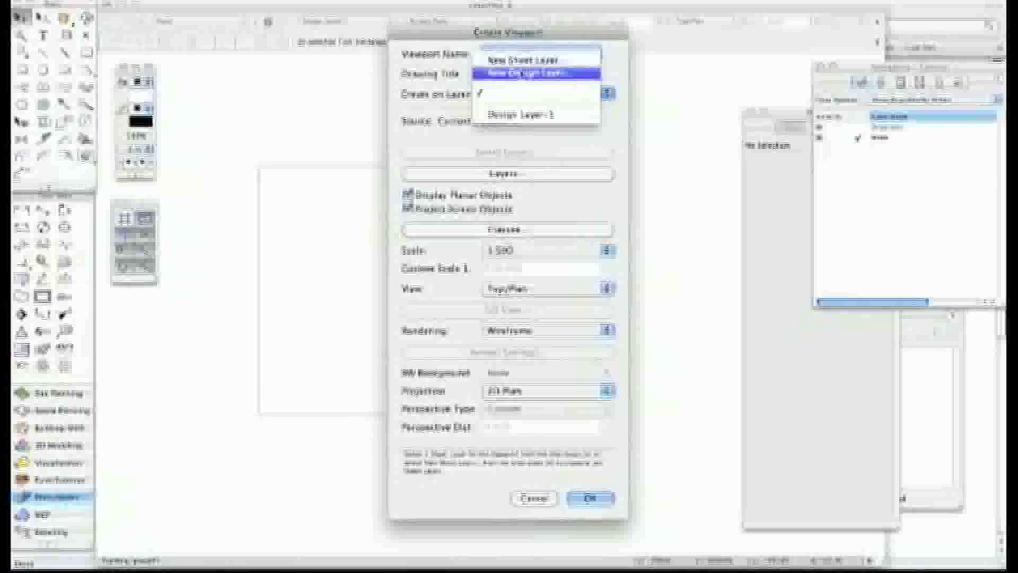
{"action": "left_click", "coordinate": [526, 72]}
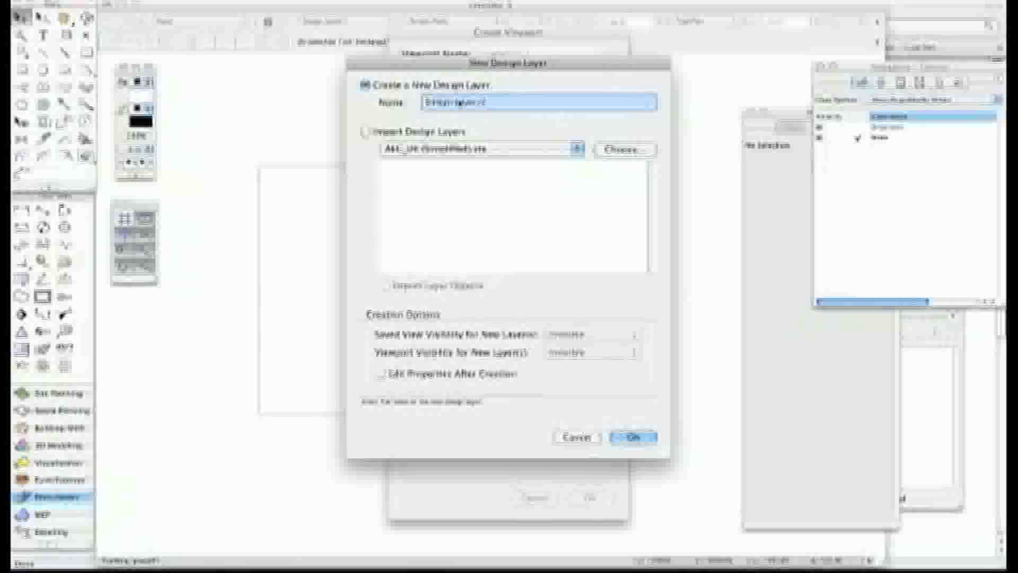
{"action": "type", "text": "N"}
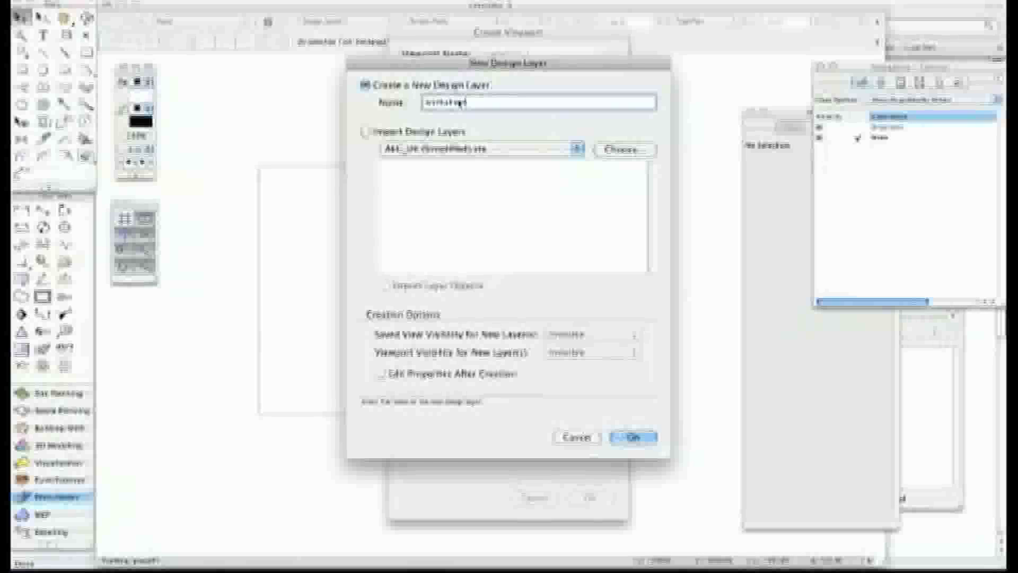
{"action": "type", "text": " information"}
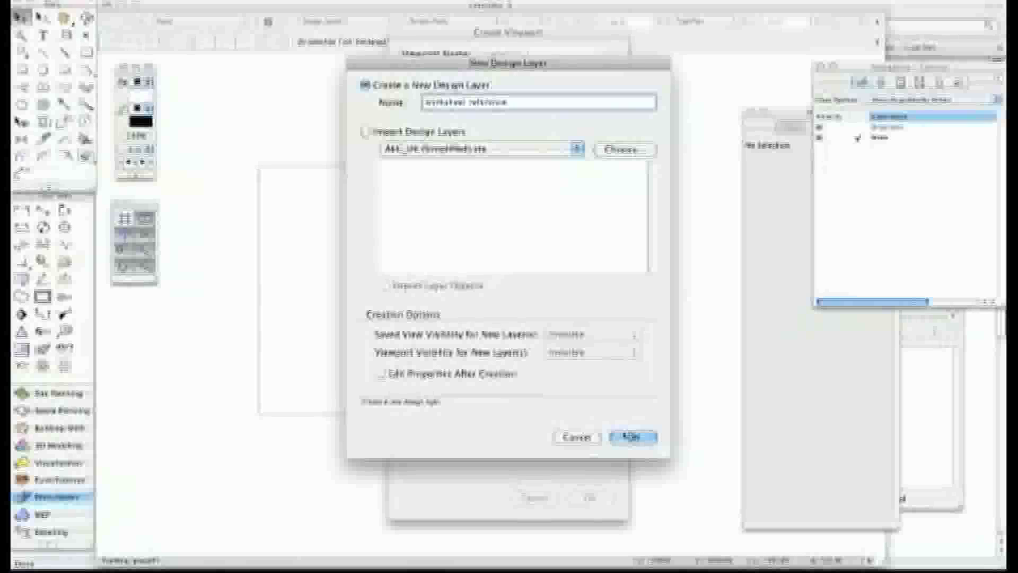
{"action": "left_click", "coordinate": [628, 437]}
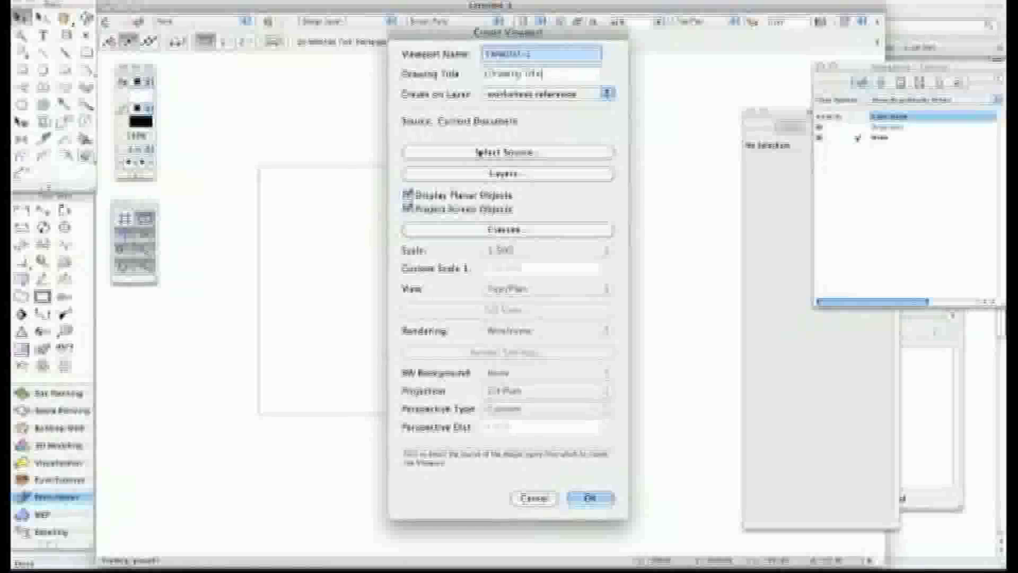
{"action": "left_click", "coordinate": [478, 153]}
Use the external site plan .vwx as the viewport source and create the viewport.
{"action": "left_click", "coordinate": [360, 146]}
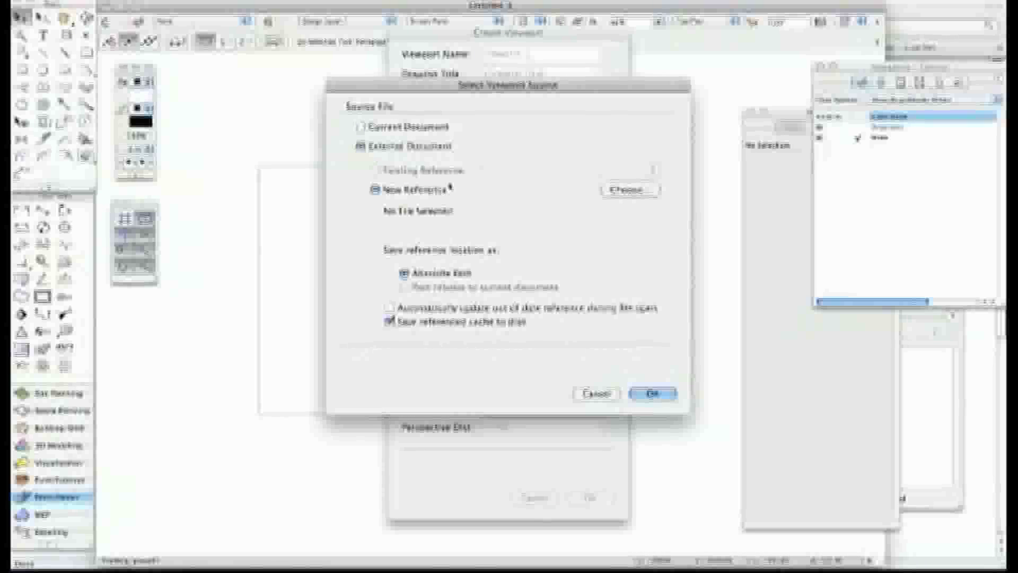
{"action": "left_click", "coordinate": [611, 191]}
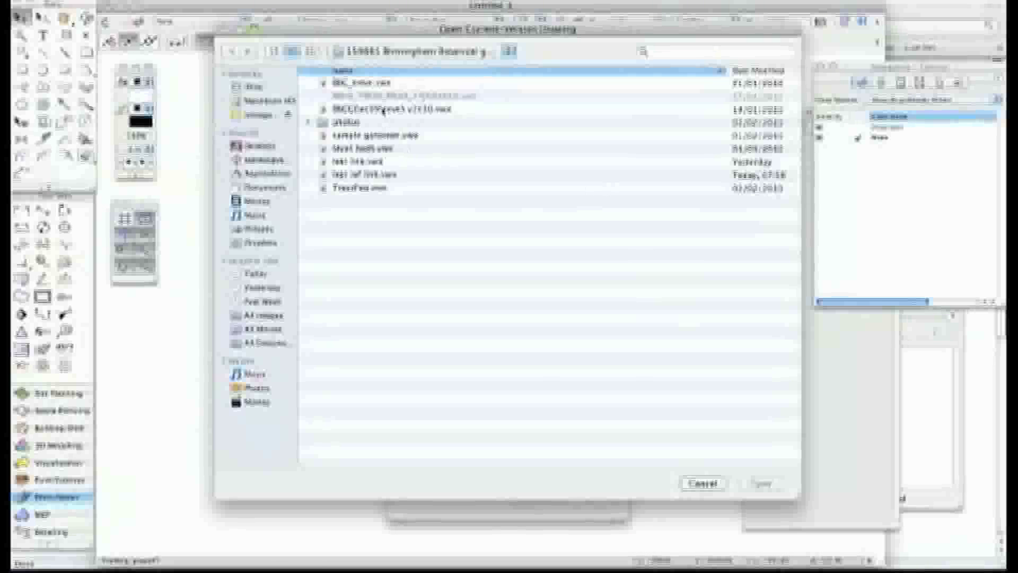
{"action": "left_click", "coordinate": [383, 110]}
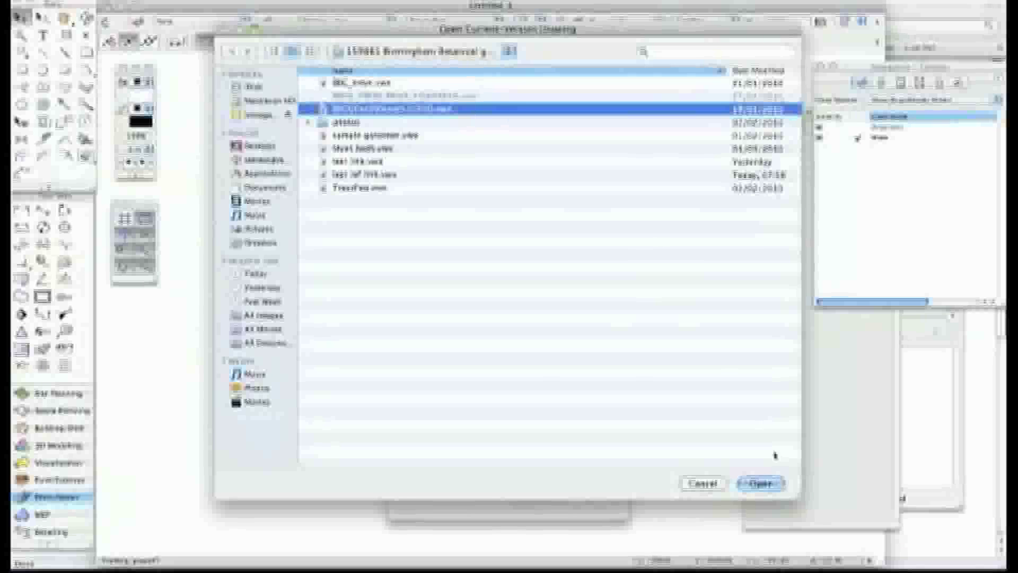
{"action": "left_click", "coordinate": [761, 483]}
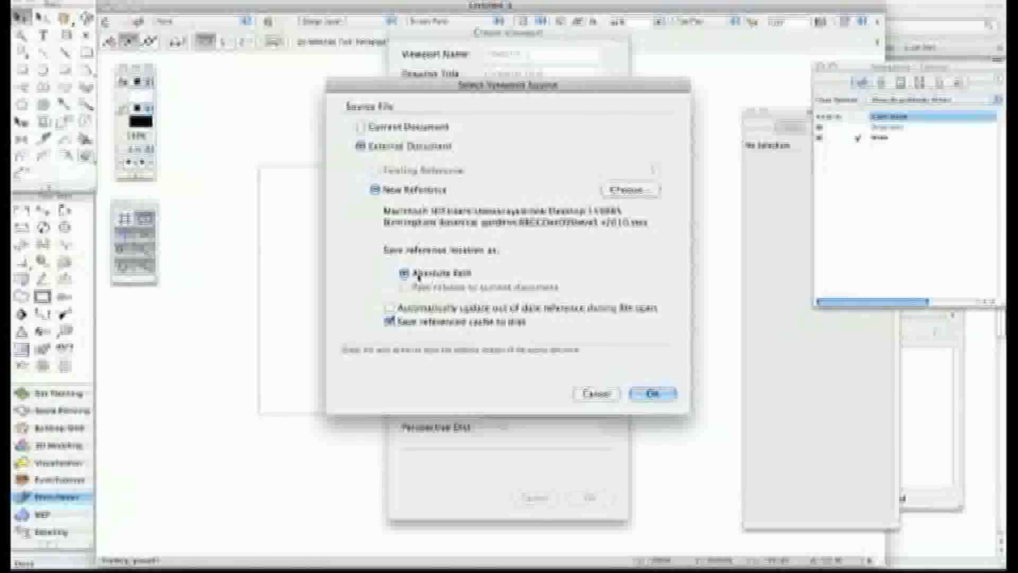
{"action": "left_click", "coordinate": [653, 394]}
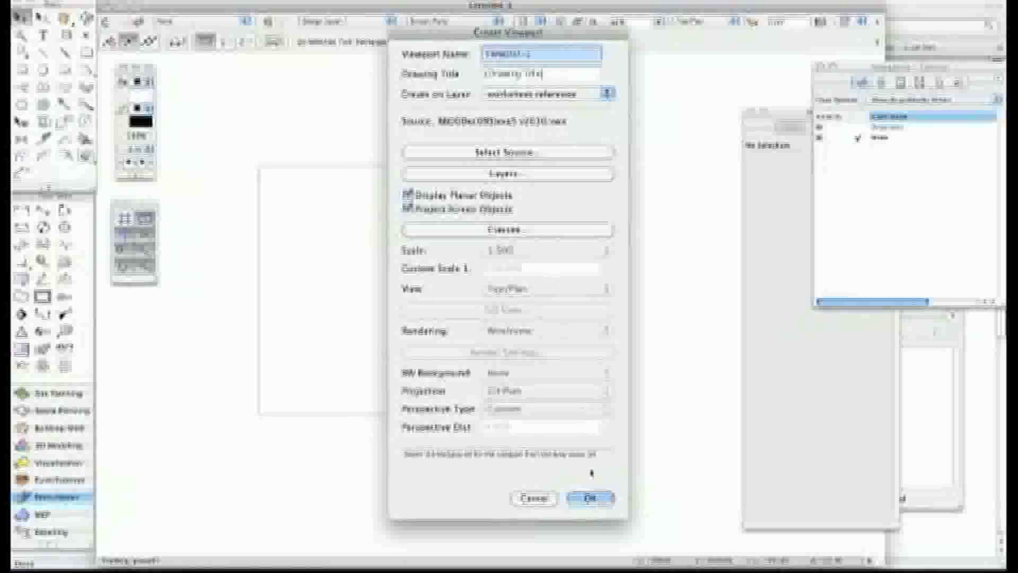
{"action": "left_click", "coordinate": [591, 499]}
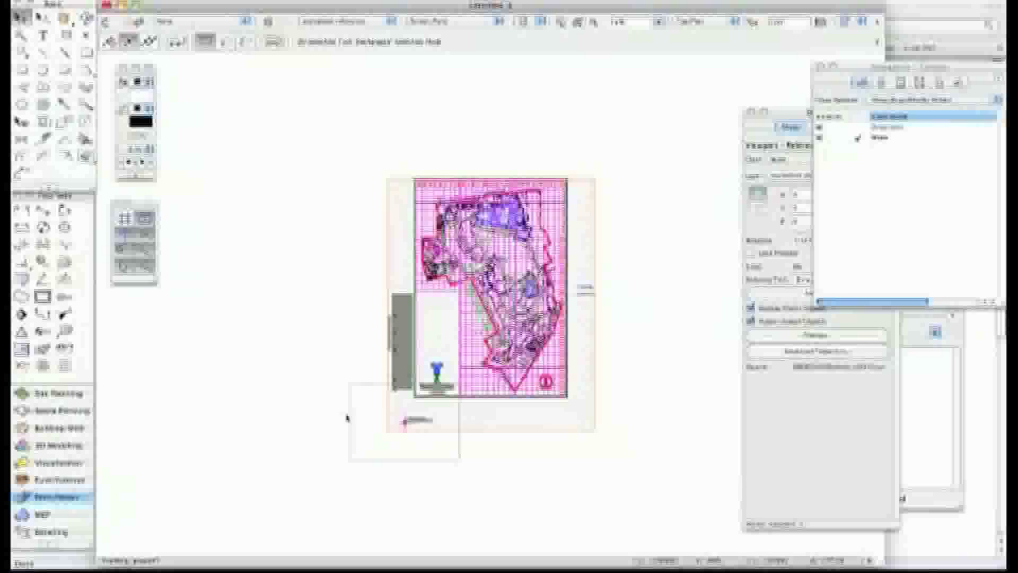
{"action": "left_click", "coordinate": [375, 468]}
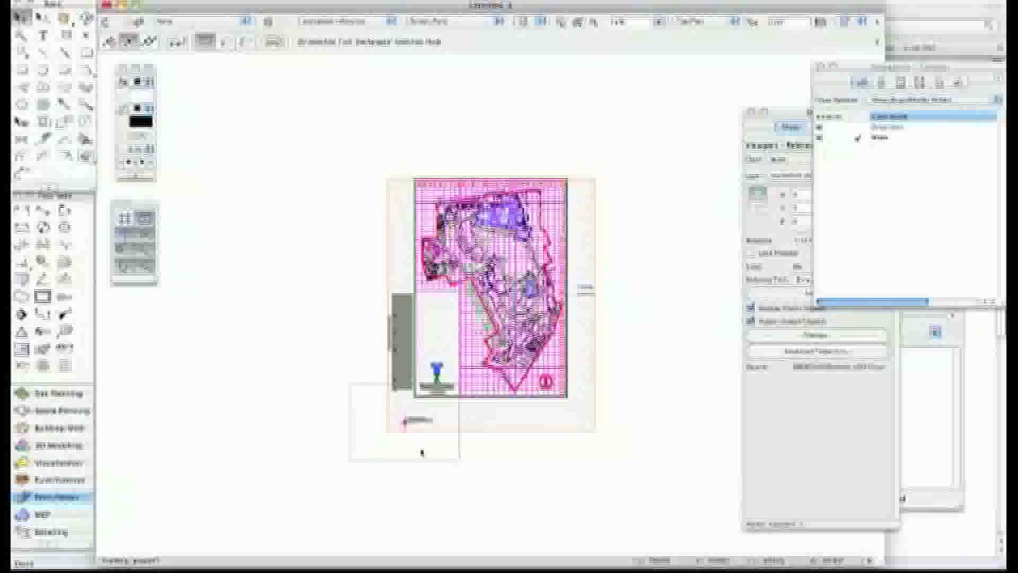
{"action": "left_click", "coordinate": [409, 425]}
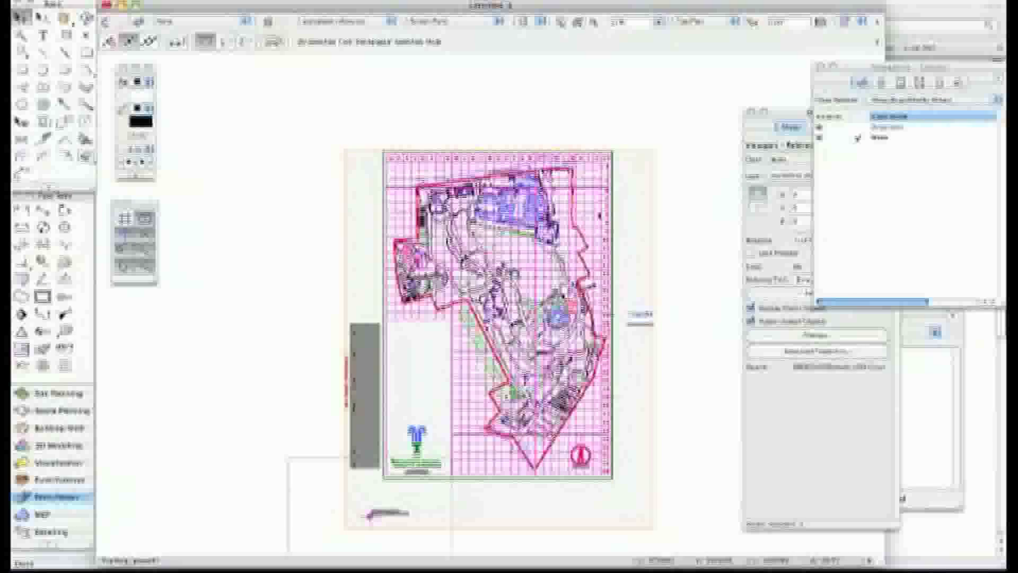
{"action": "left_click", "coordinate": [548, 130]}
{"action": "left_click", "coordinate": [581, 154]}
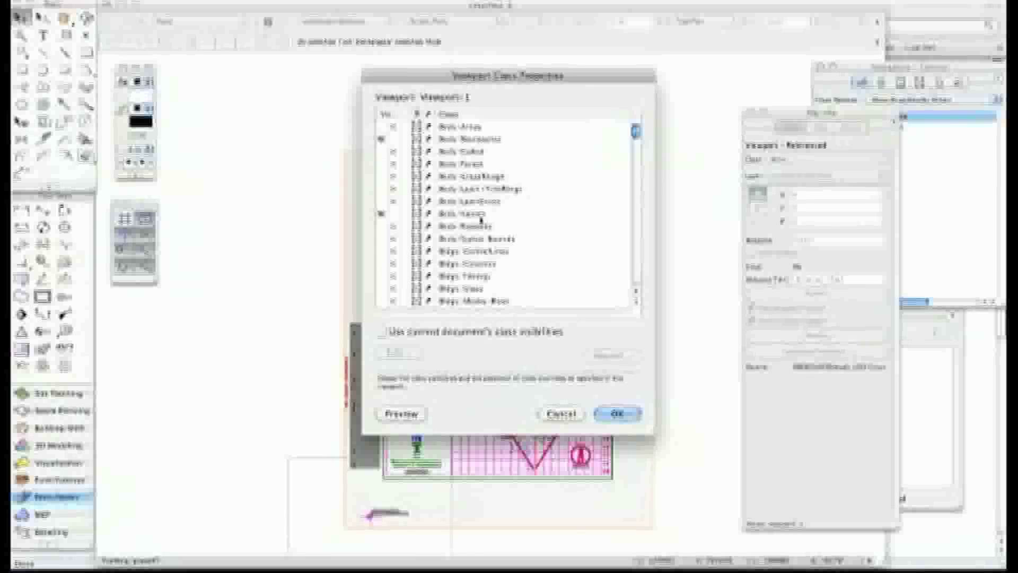
{"action": "left_click", "coordinate": [561, 414]}
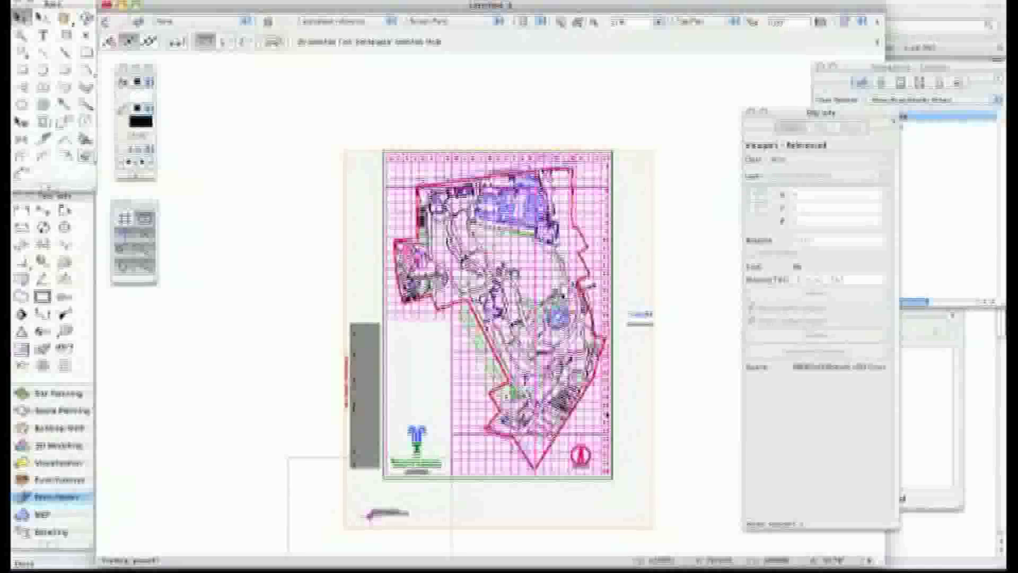
{"action": "left_click", "coordinate": [818, 293]}
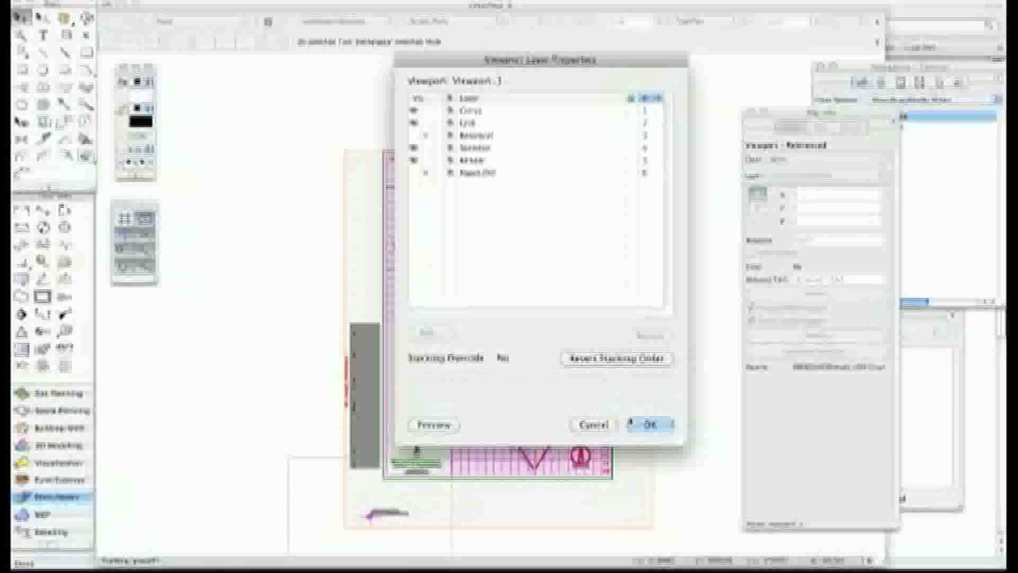
{"action": "left_click", "coordinate": [651, 424]}
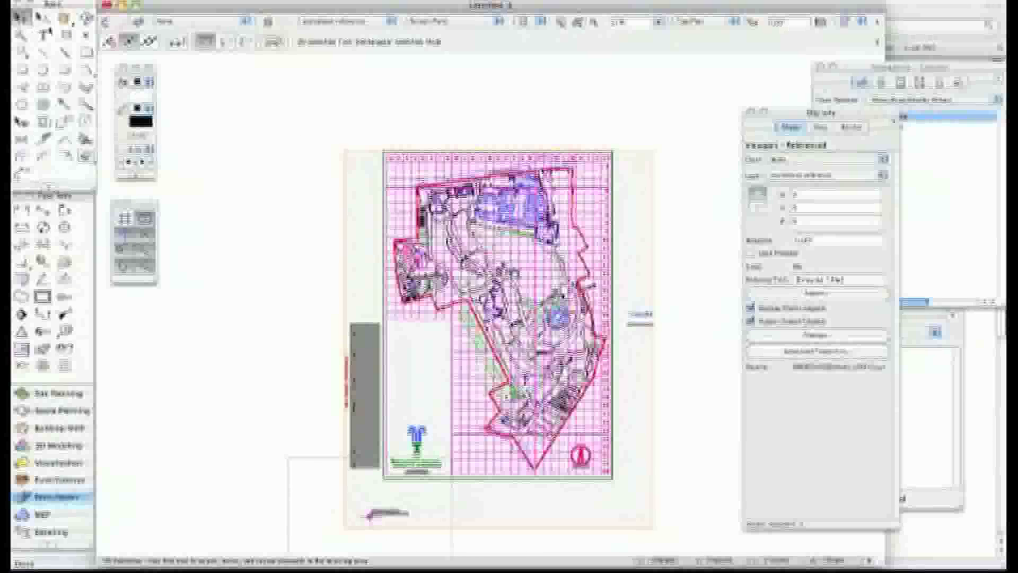
Place a callout on the plan, then cancel the empty note.
{"action": "left_click", "coordinate": [64, 35]}
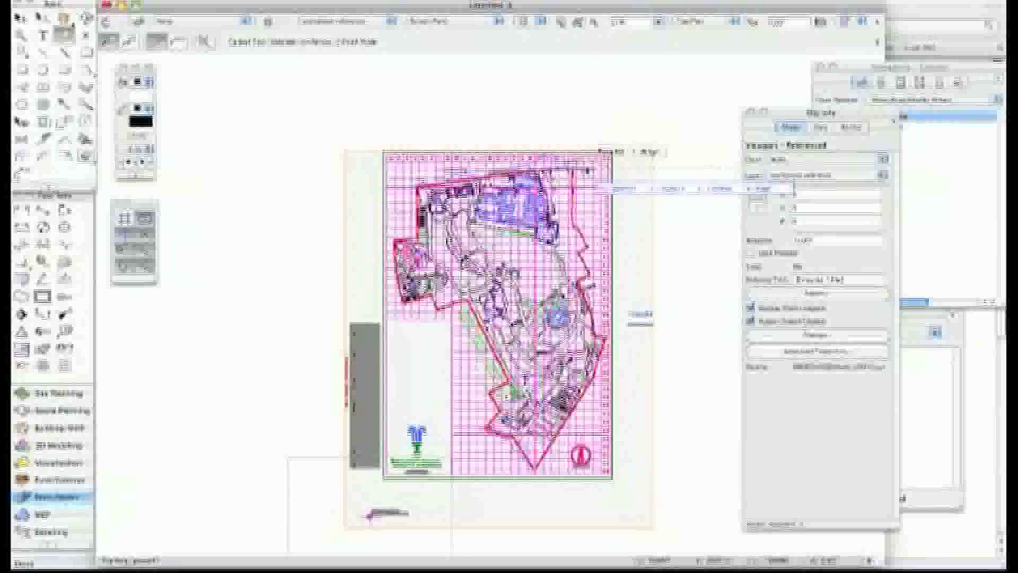
{"action": "left_click", "coordinate": [794, 187]}
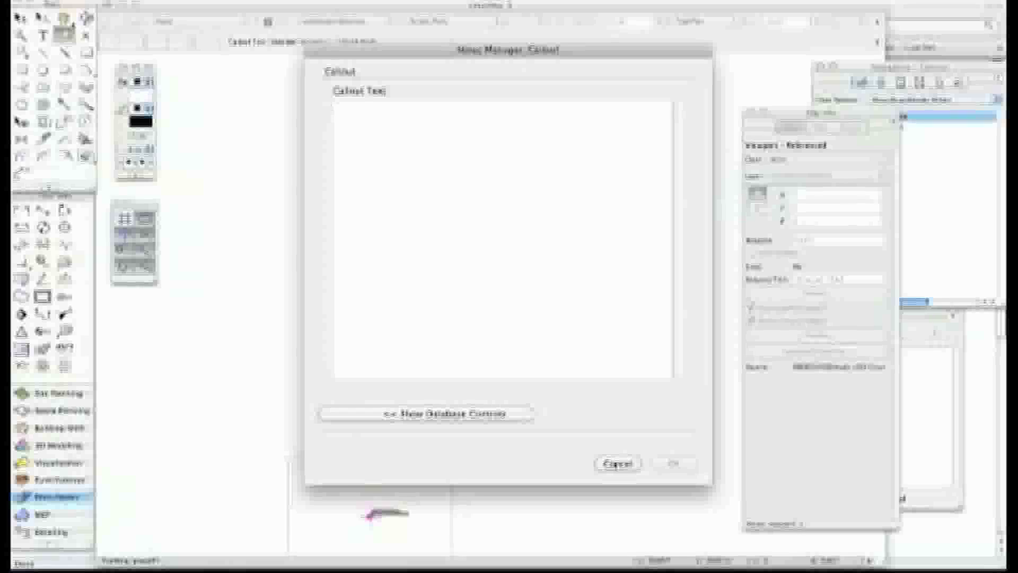
{"action": "key", "text": "Escape"}
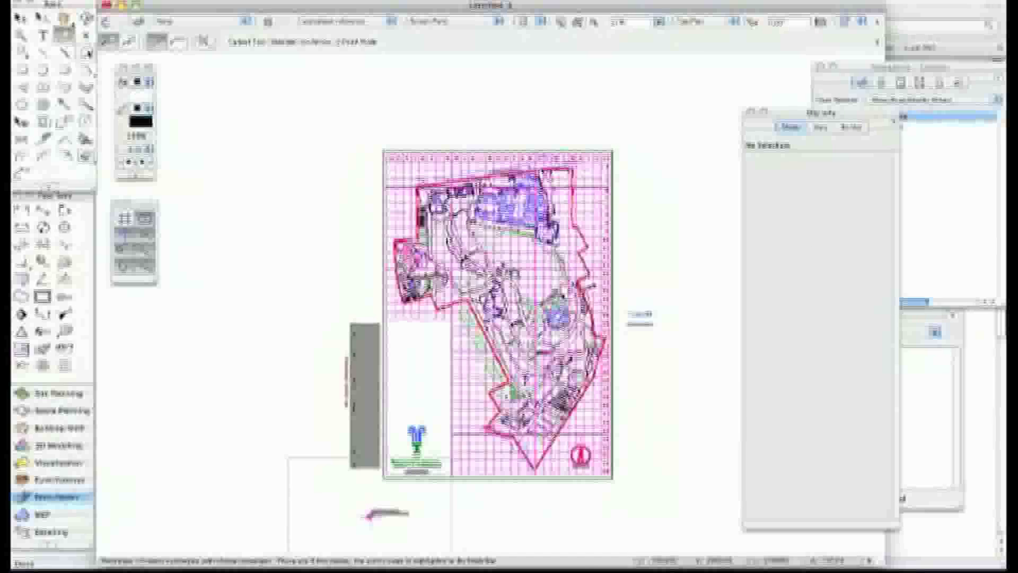
Draw a rectangle over the upper part of the site plan to mark the crop.
{"action": "left_click", "coordinate": [86, 53]}
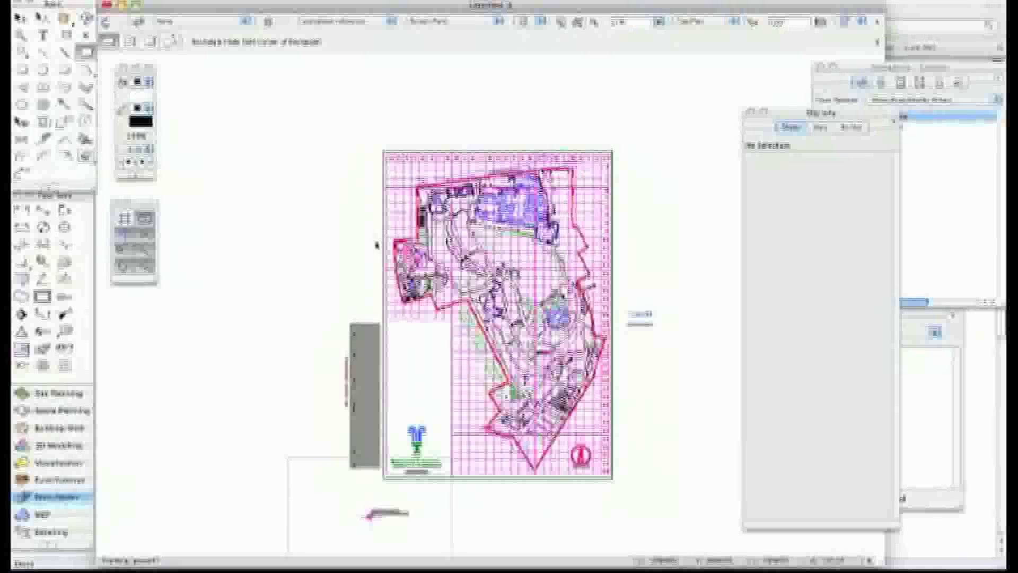
{"action": "left_click", "coordinate": [468, 171]}
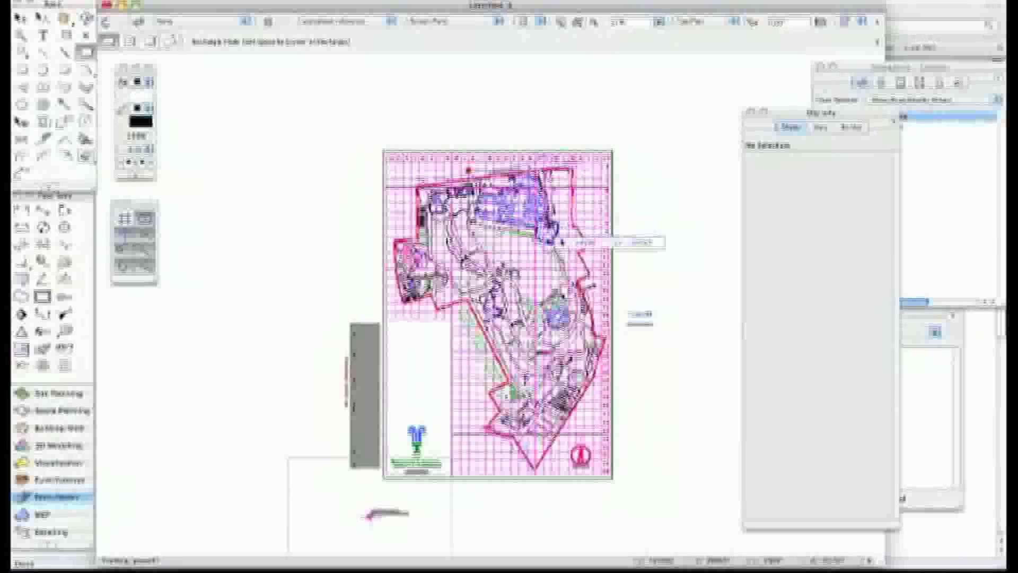
{"action": "left_click", "coordinate": [569, 233]}
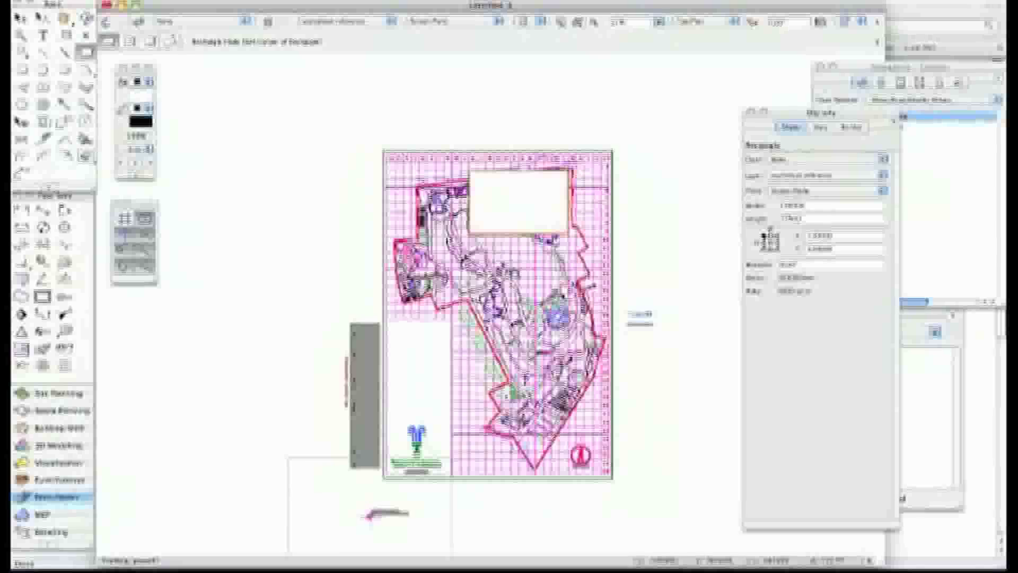
{"action": "left_click", "coordinate": [195, 1]}
Create a viewport cropped to the rectangle on a new sheet layer.
{"action": "left_click", "coordinate": [229, 258]}
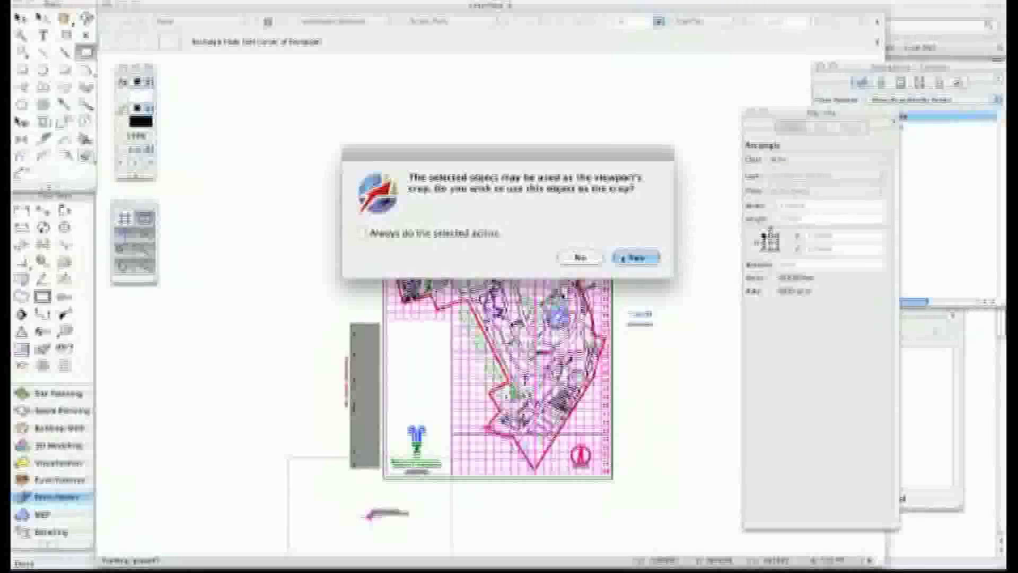
{"action": "left_click", "coordinate": [639, 258]}
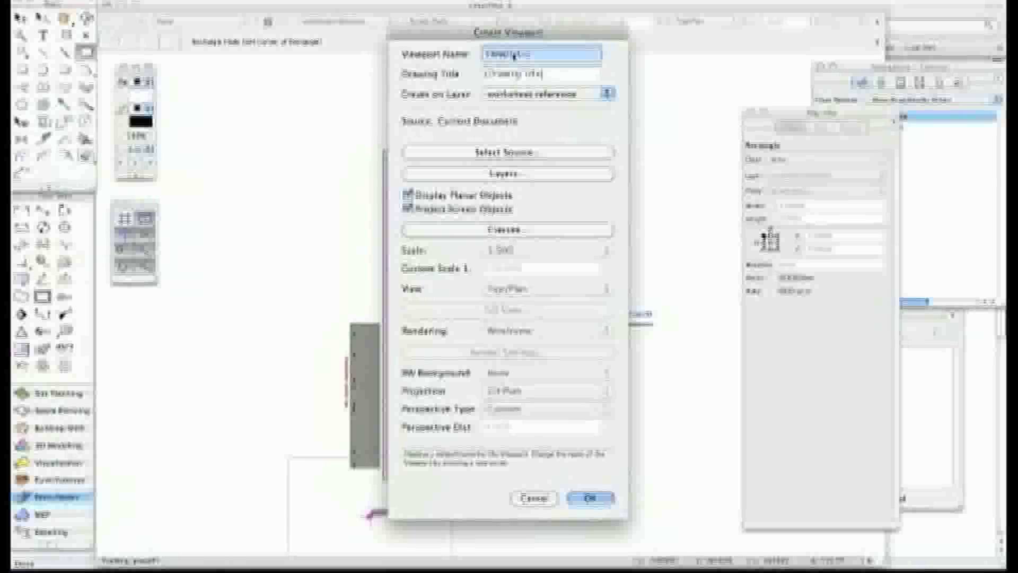
{"action": "left_click", "coordinate": [510, 97]}
{"action": "left_click", "coordinate": [525, 40]}
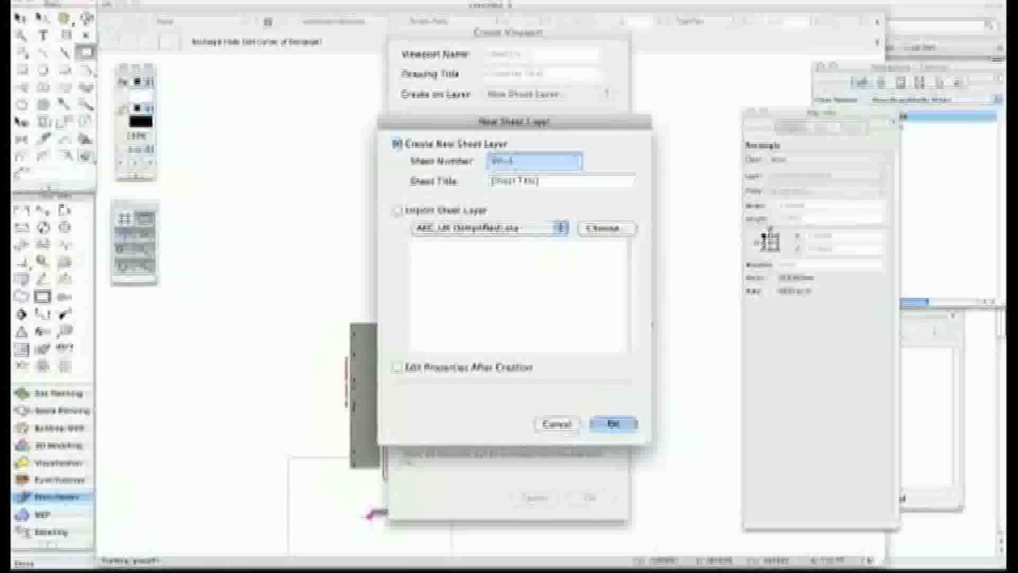
{"action": "left_click", "coordinate": [613, 425]}
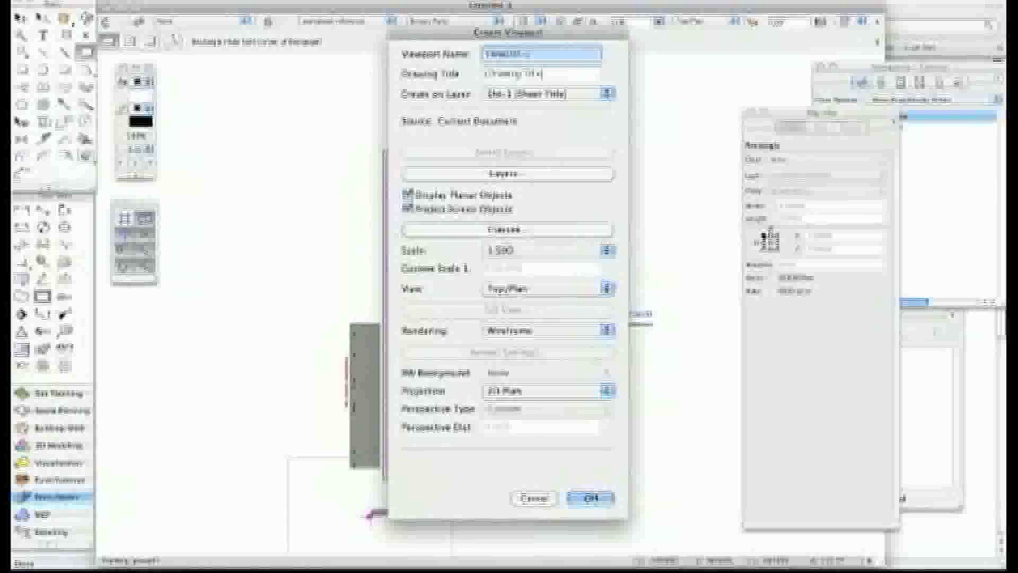
{"action": "left_click", "coordinate": [591, 499]}
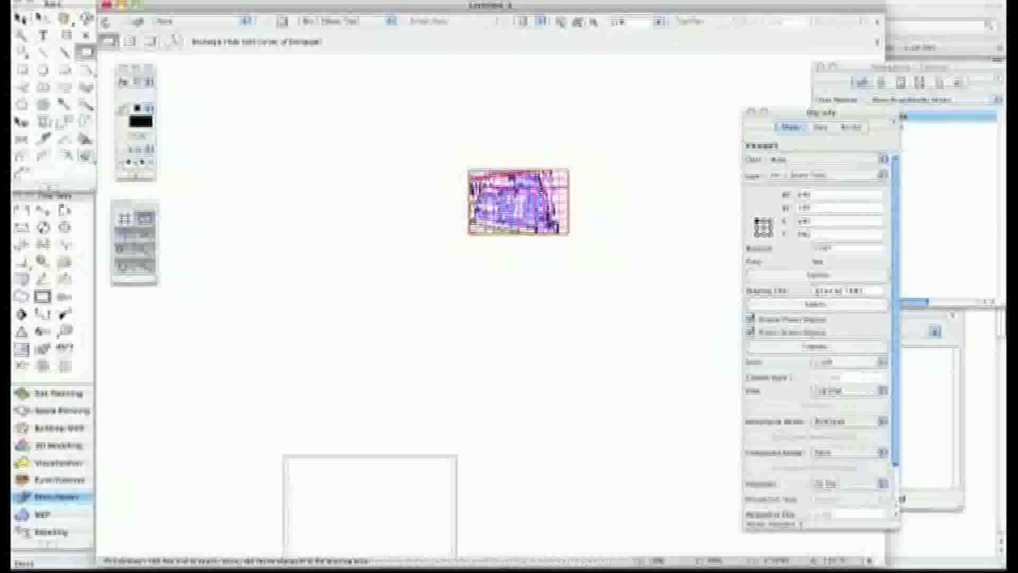
Move the cropped viewport inside the sheet border.
{"action": "key", "text": "x"}
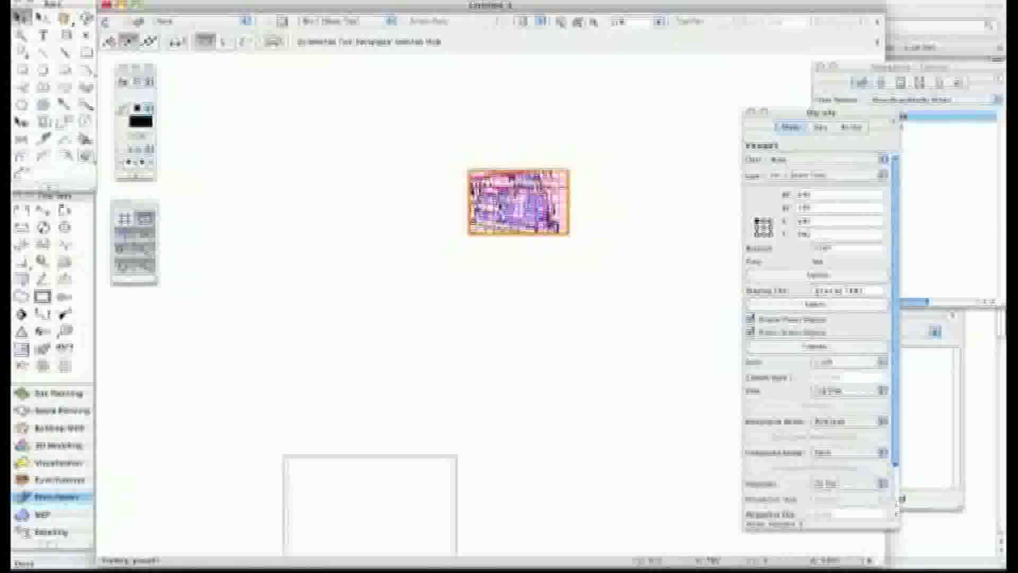
{"action": "left_click_drag", "start_coordinate": [500, 204], "coordinate": [340, 505]}
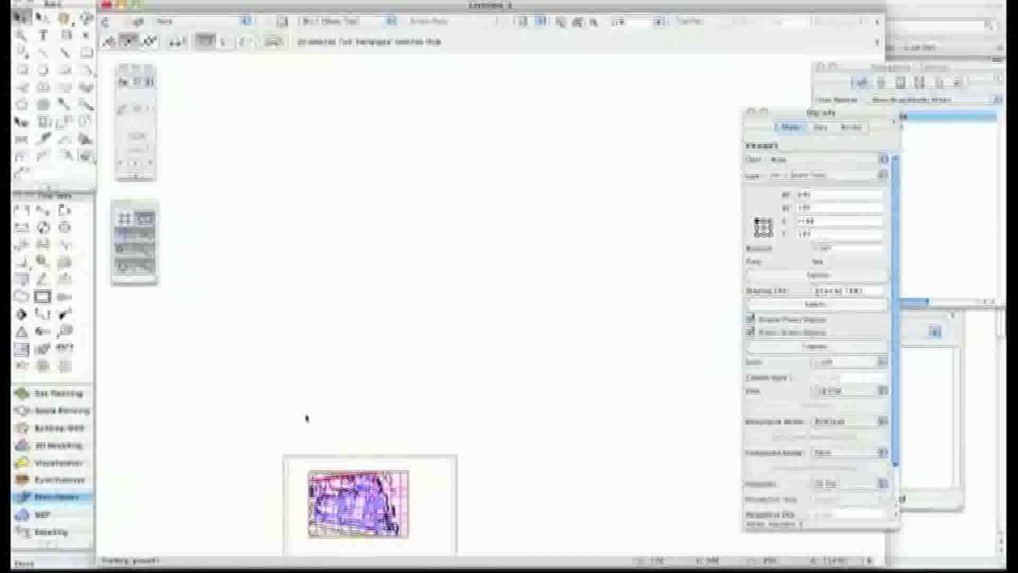
{"action": "middle_click_drag", "start_coordinate": [307, 416], "coordinate": [343, 212]}
{"action": "scroll", "coordinate": [343, 212], "scroll_direction": "up", "scroll_amount": 5}
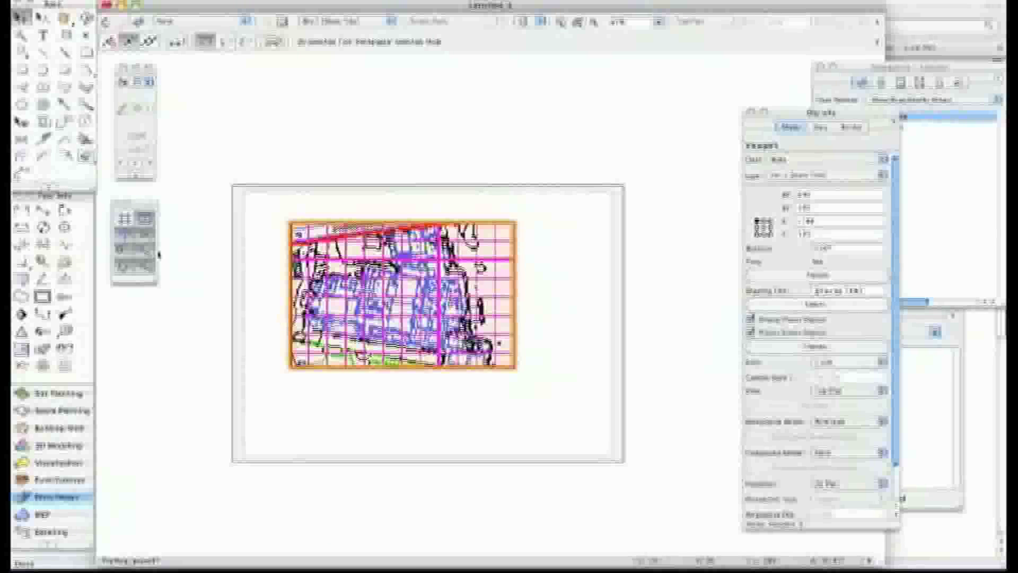
Review the viewport's Classes and Layers settings unchanged, then delete the viewport.
{"action": "left_click", "coordinate": [761, 348]}
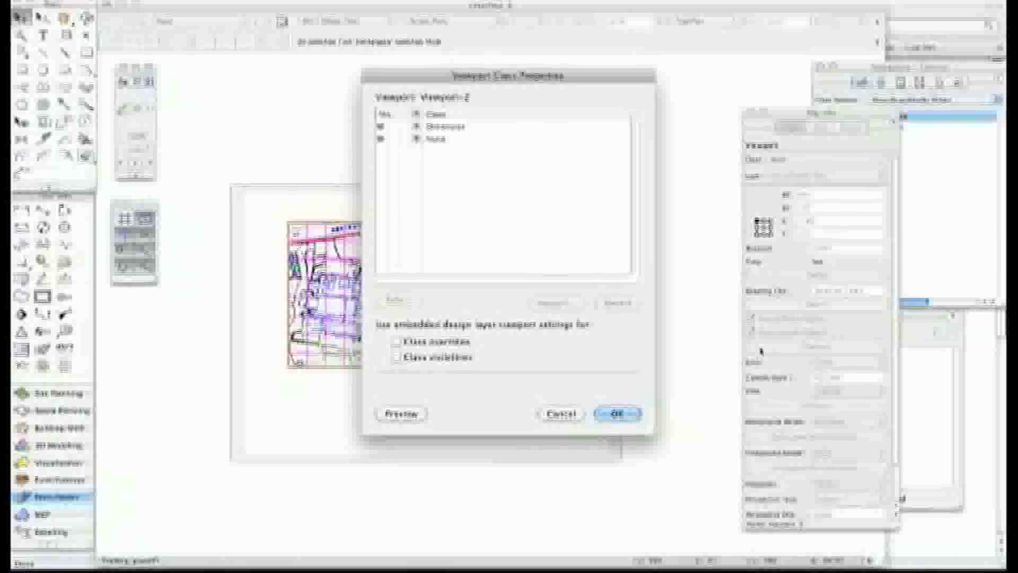
{"action": "left_click", "coordinate": [559, 414]}
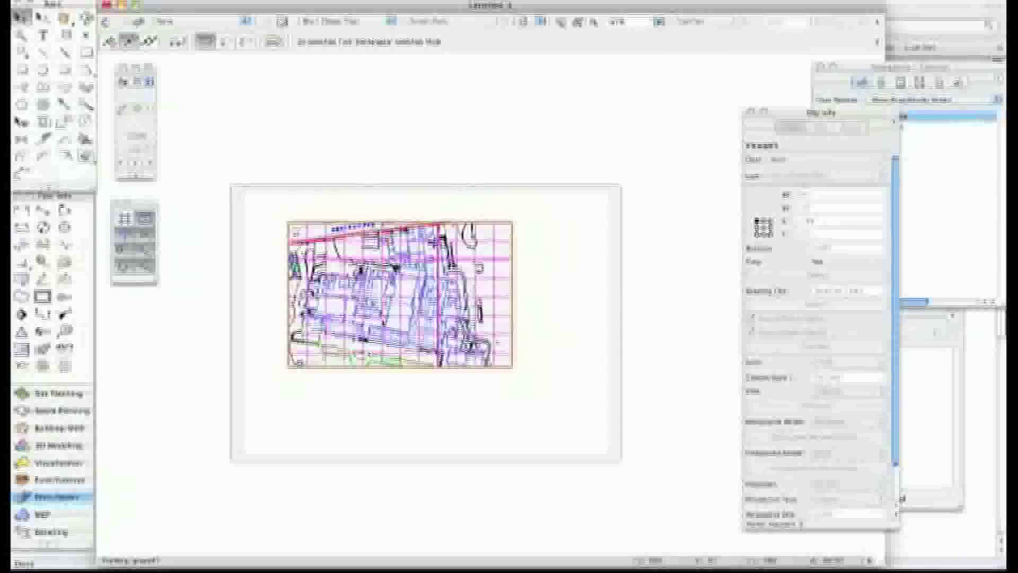
{"action": "left_click", "coordinate": [791, 303]}
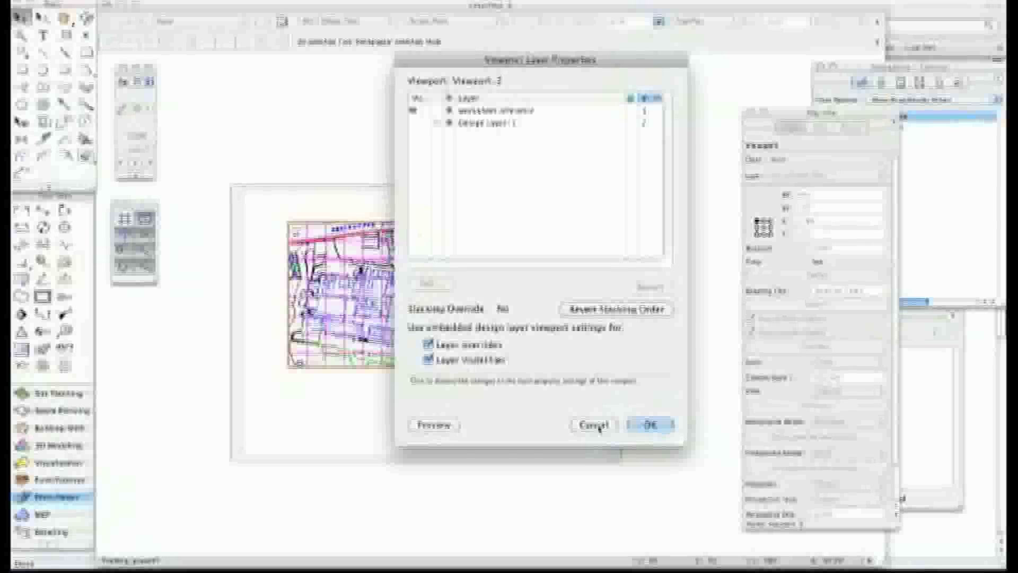
{"action": "left_click", "coordinate": [595, 425]}
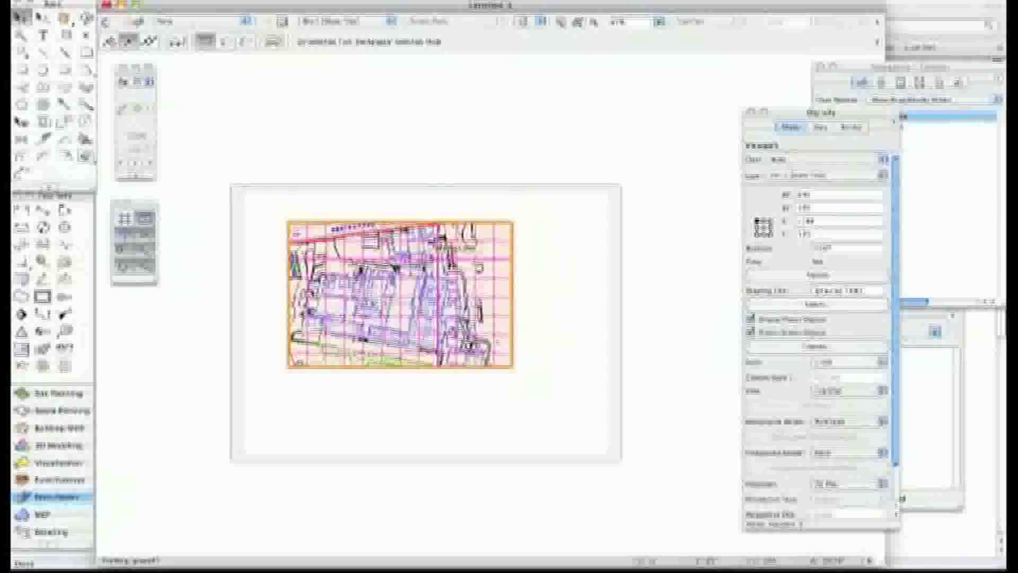
{"action": "key", "text": "Delete"}
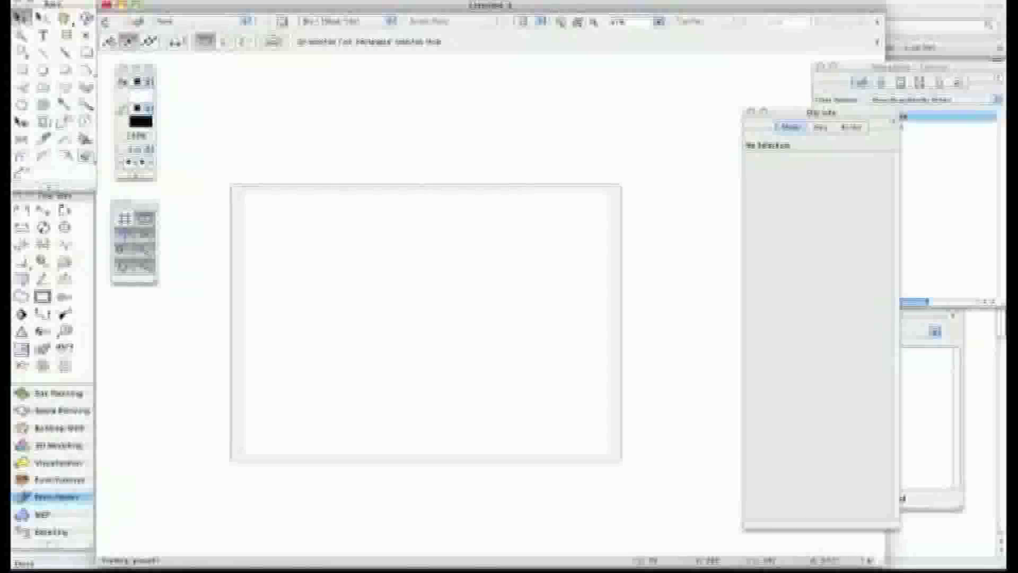
Switch to the worksheet reference design layer and select, then deselect, its site-plan viewport.
{"action": "left_click", "coordinate": [362, 21]}
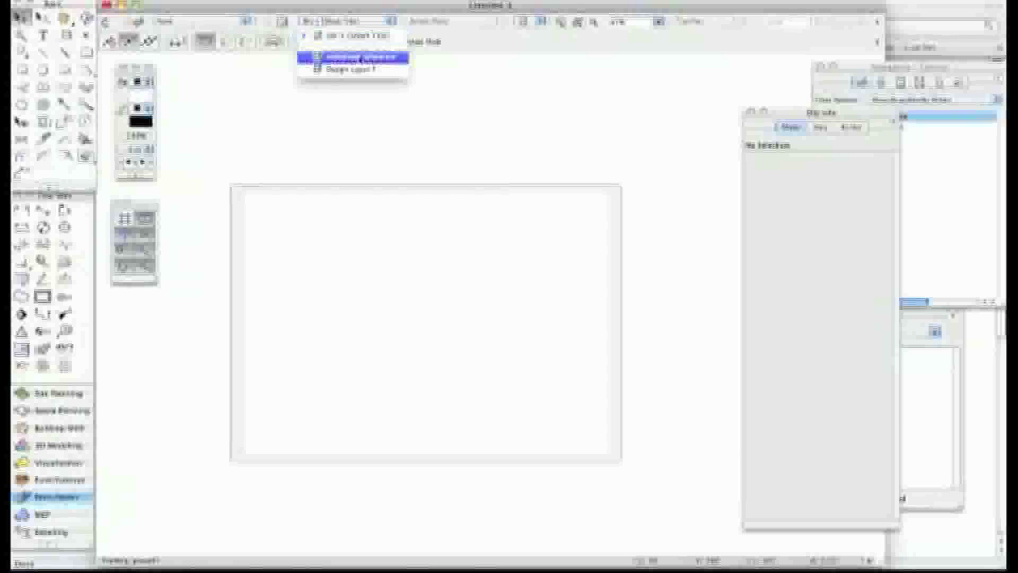
{"action": "left_click", "coordinate": [363, 56]}
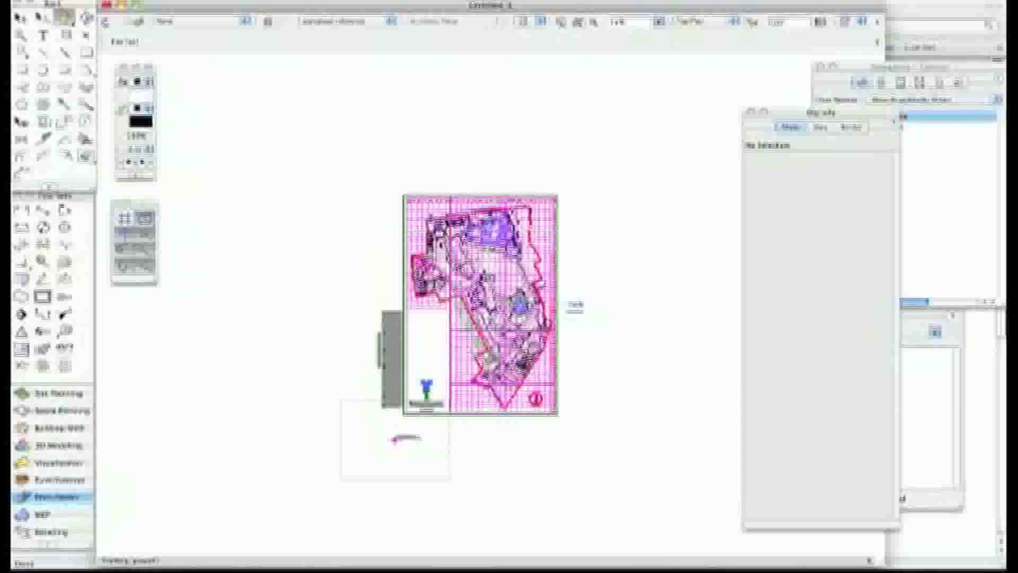
{"action": "double_click", "coordinate": [21, 19]}
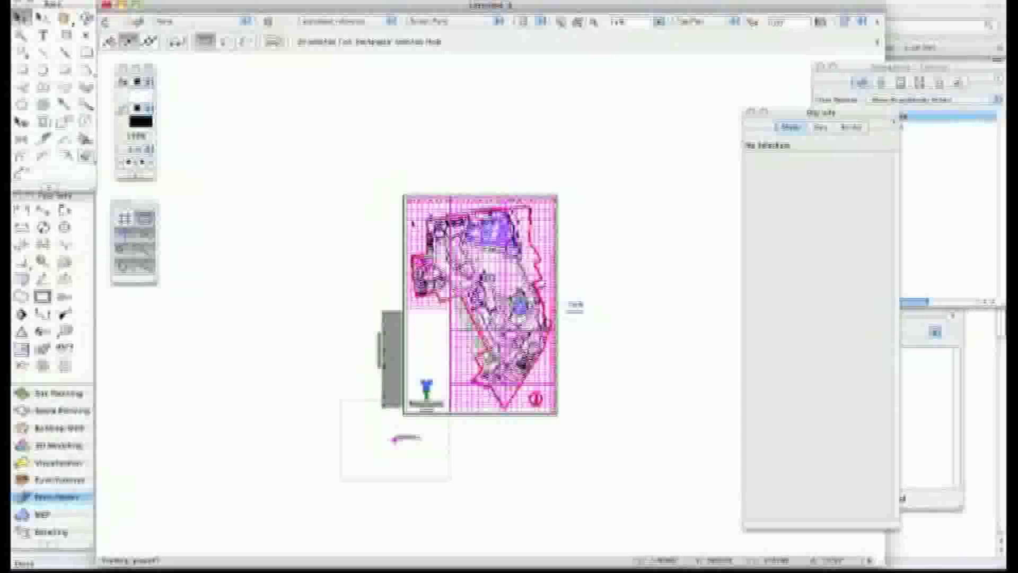
{"action": "left_click", "coordinate": [384, 154]}
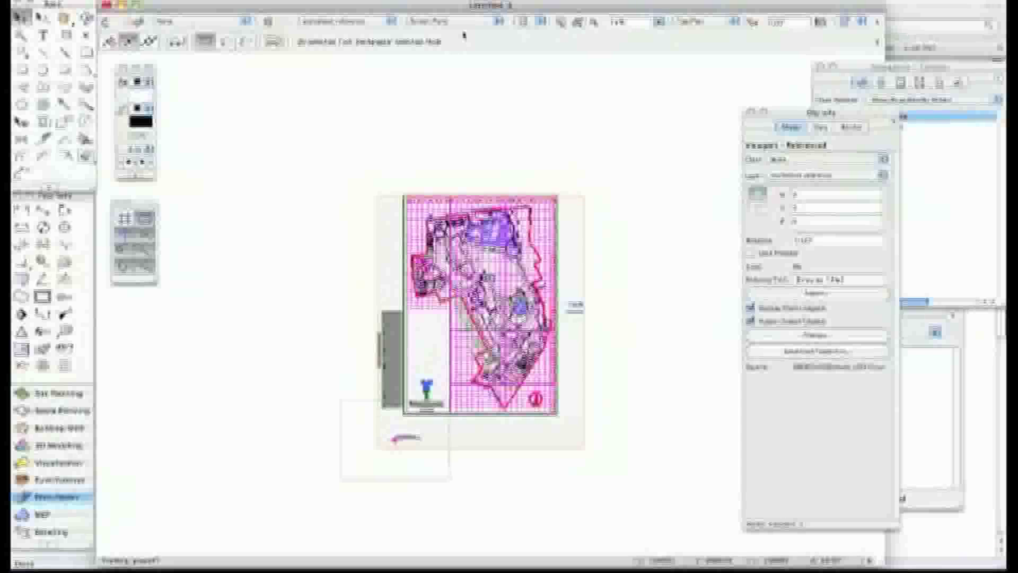
{"action": "left_click", "coordinate": [350, 1]}
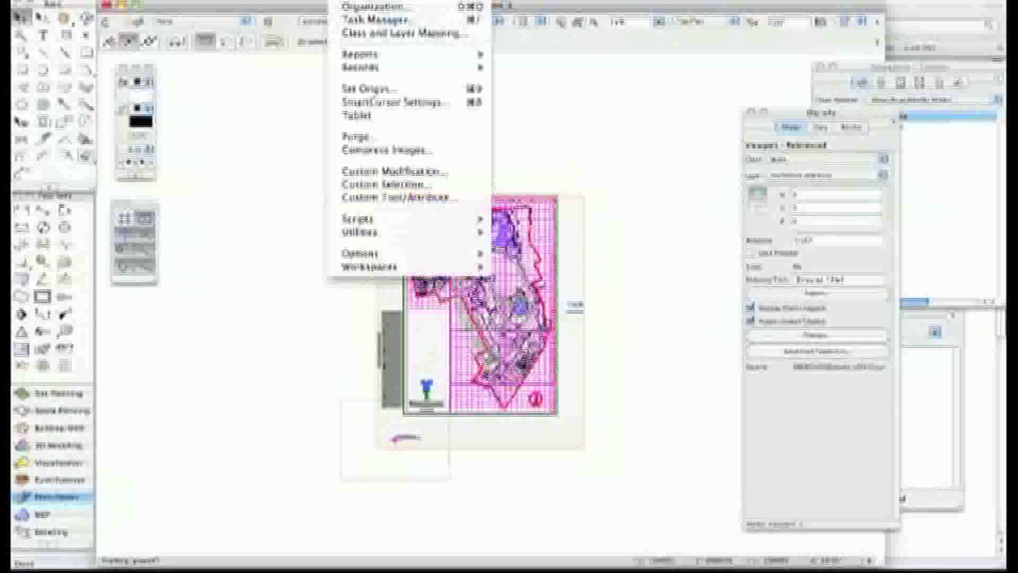
Switch the reference settings to Layer import and approve the conversion.
{"action": "left_click", "coordinate": [366, 6]}
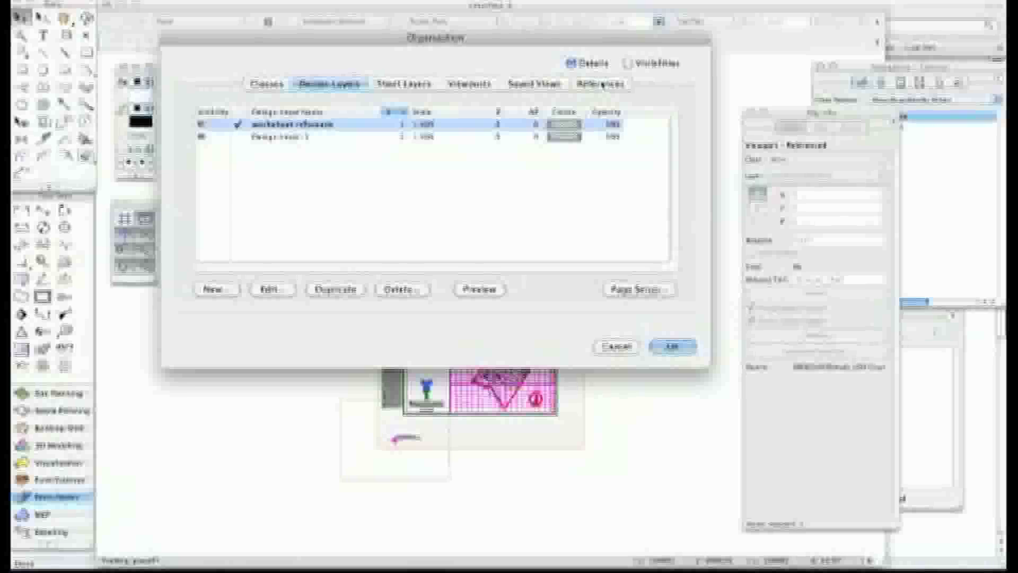
{"action": "left_click", "coordinate": [603, 84]}
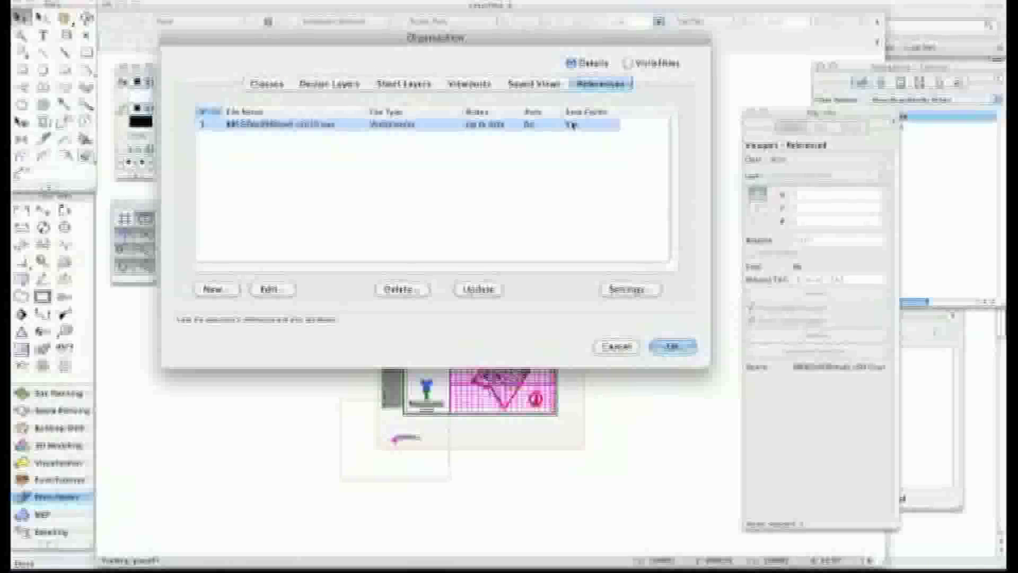
{"action": "left_click", "coordinate": [626, 291]}
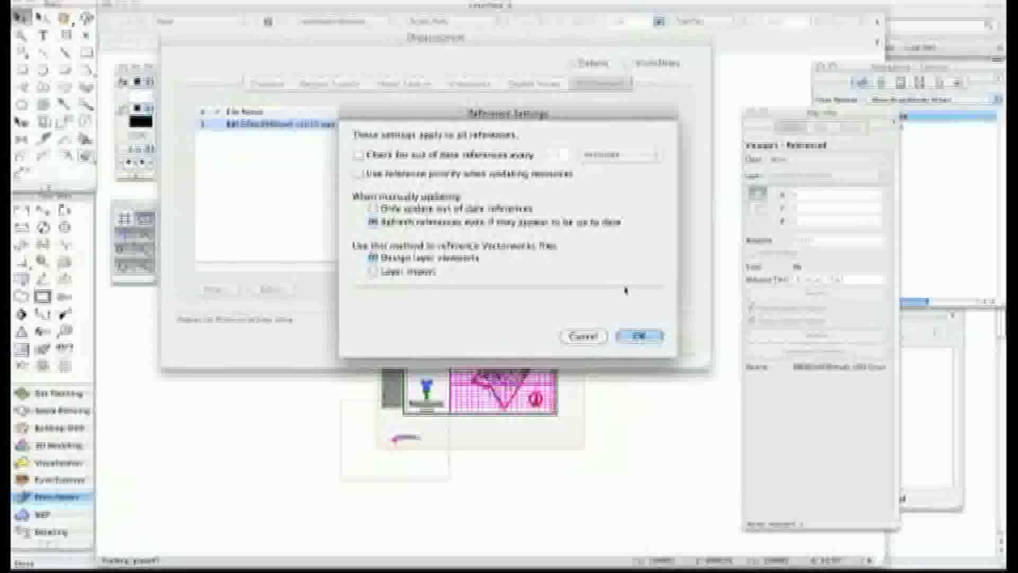
{"action": "left_click", "coordinate": [374, 272]}
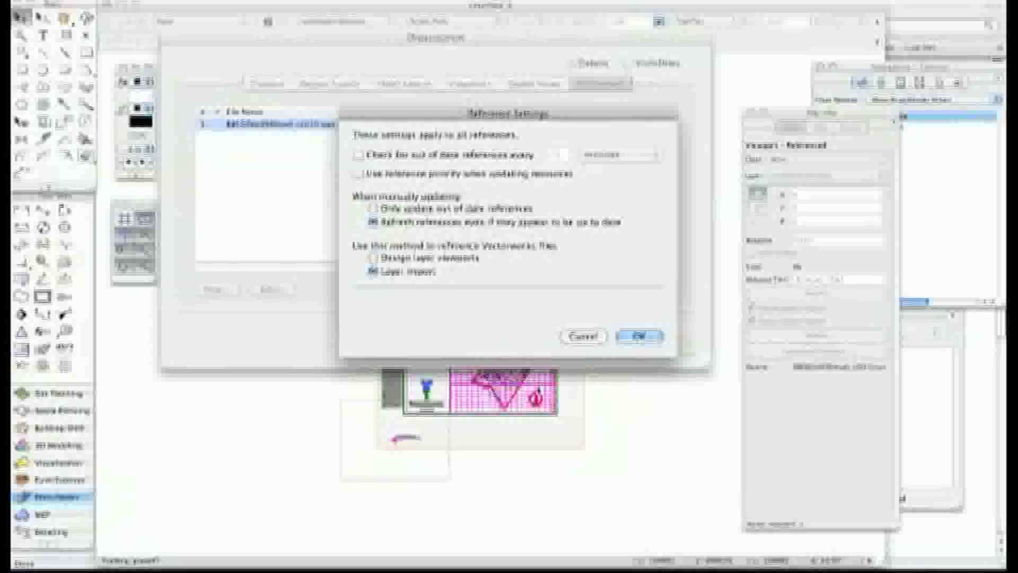
{"action": "left_click", "coordinate": [638, 338]}
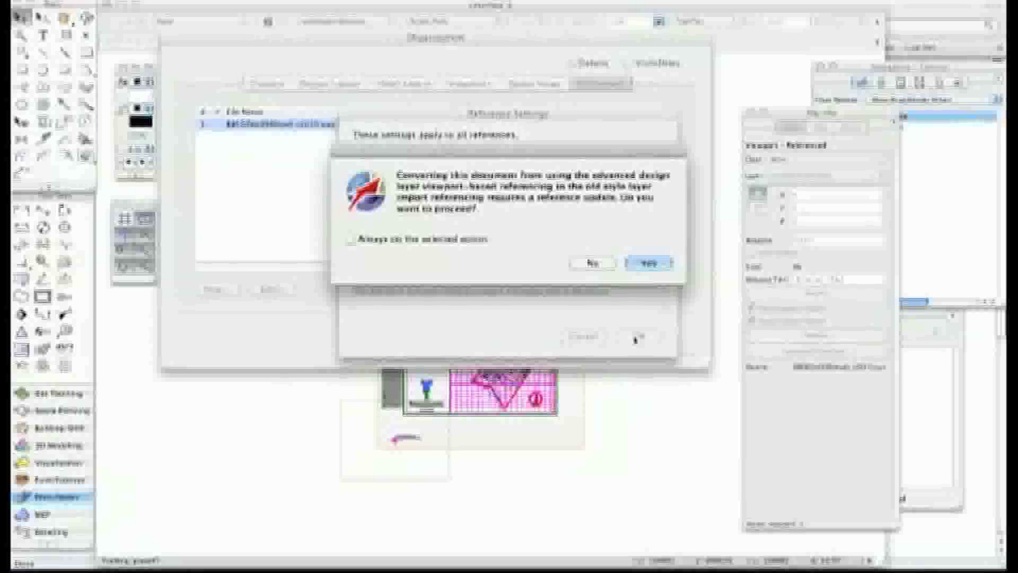
{"action": "left_click", "coordinate": [641, 264]}
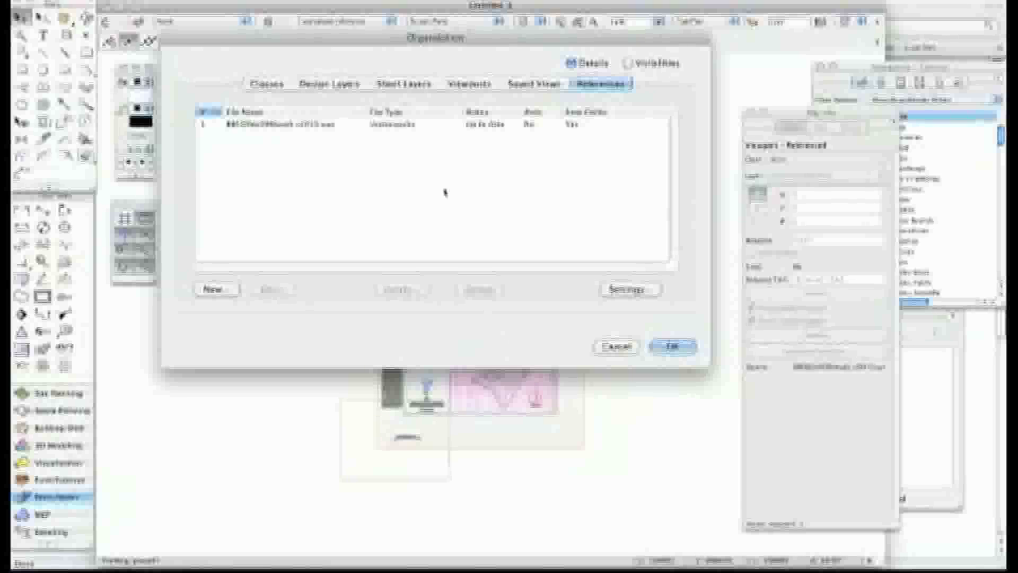
{"action": "left_click", "coordinate": [672, 346]}
{"action": "left_click", "coordinate": [259, 353]}
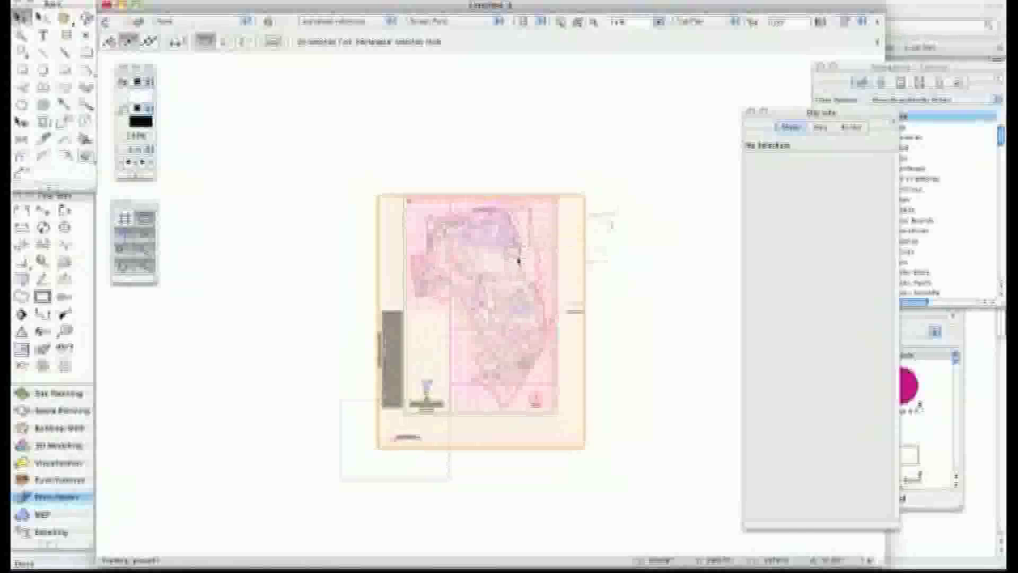
{"action": "left_click", "coordinate": [519, 258]}
{"action": "left_click", "coordinate": [786, 294]}
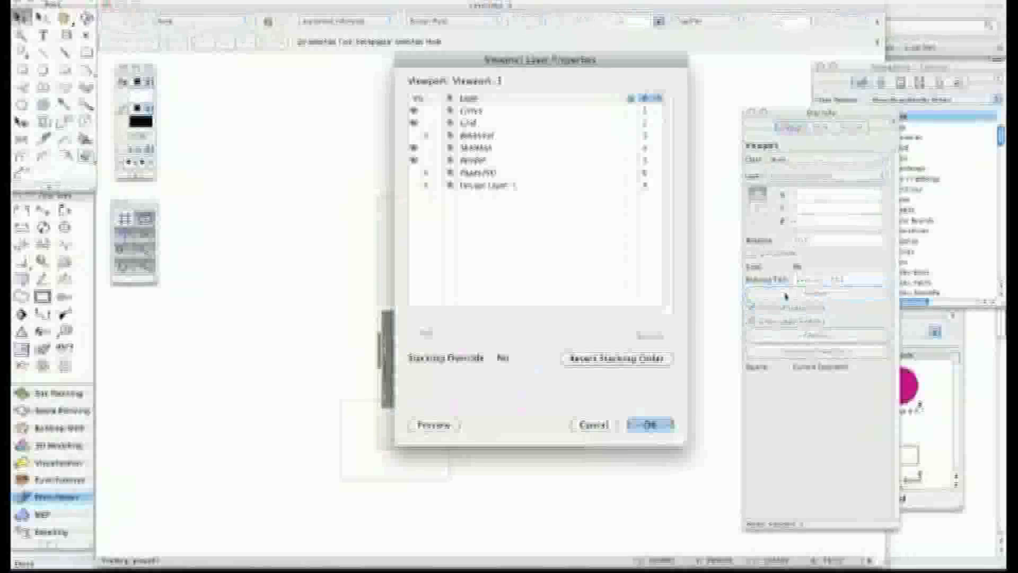
{"action": "left_click", "coordinate": [605, 430]}
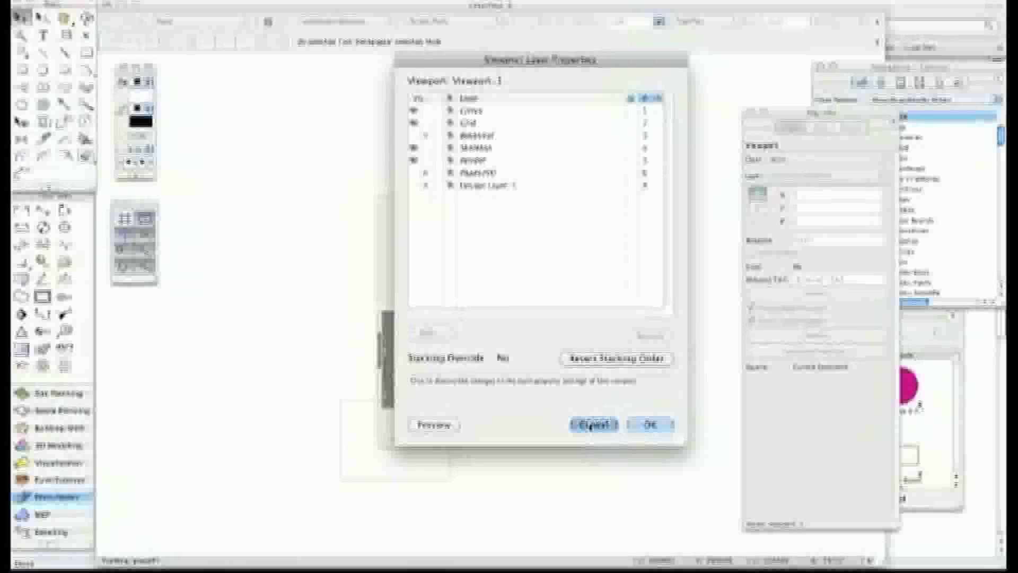
{"action": "left_click", "coordinate": [785, 340]}
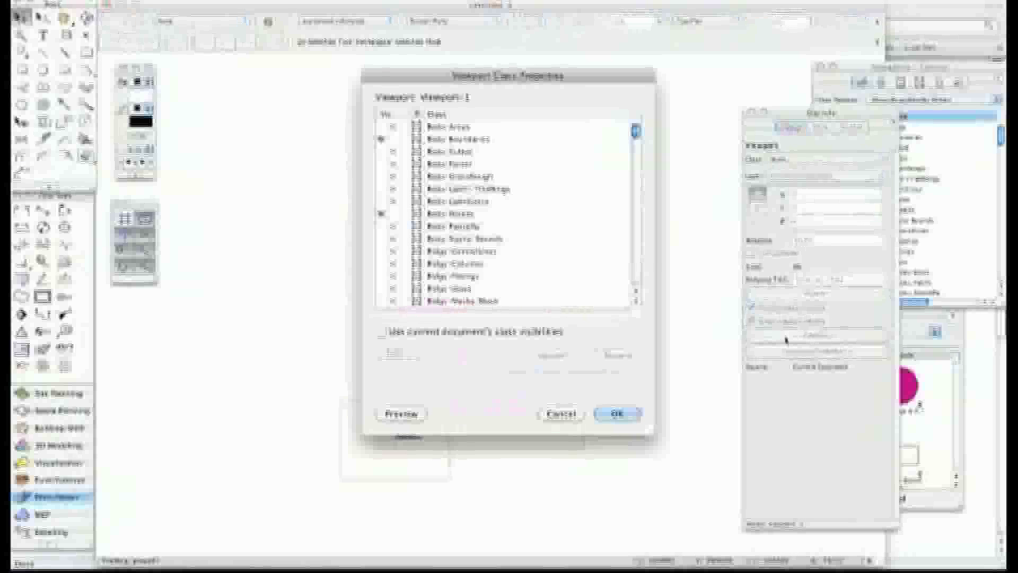
{"action": "left_click", "coordinate": [612, 414]}
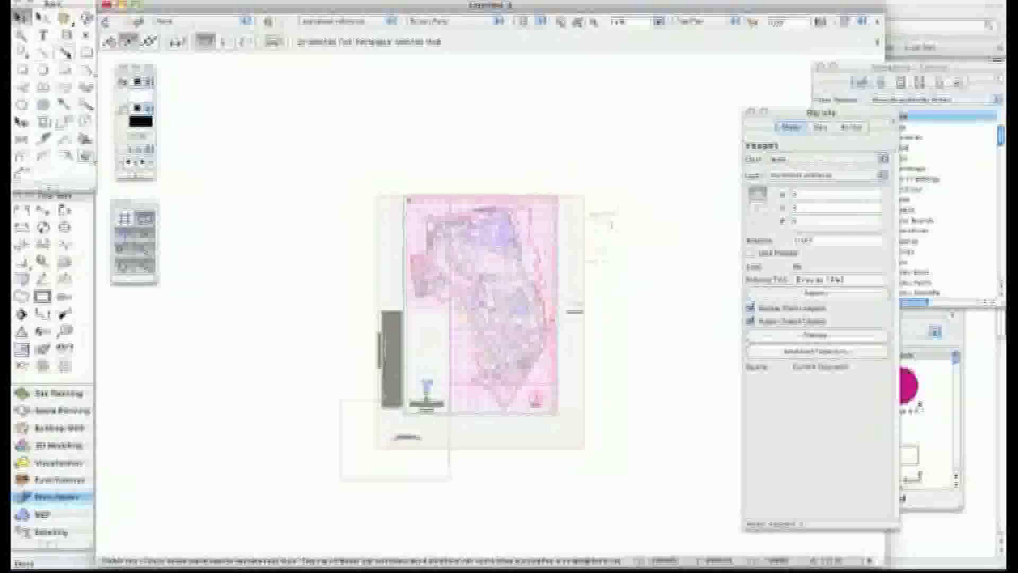
Draw a crop rectangle around the top of the site plan.
{"action": "left_click", "coordinate": [85, 52]}
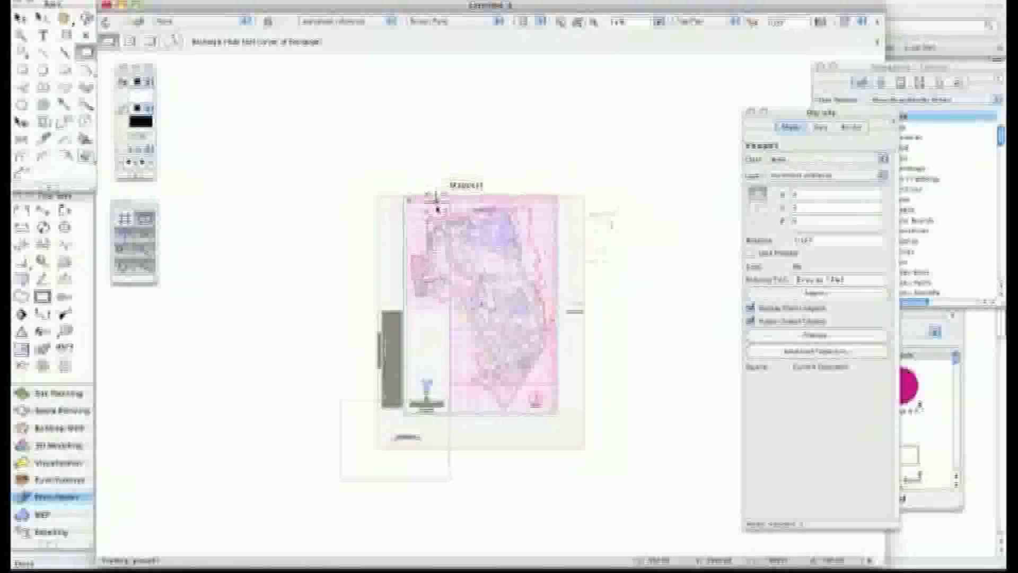
{"action": "left_click", "coordinate": [447, 201]}
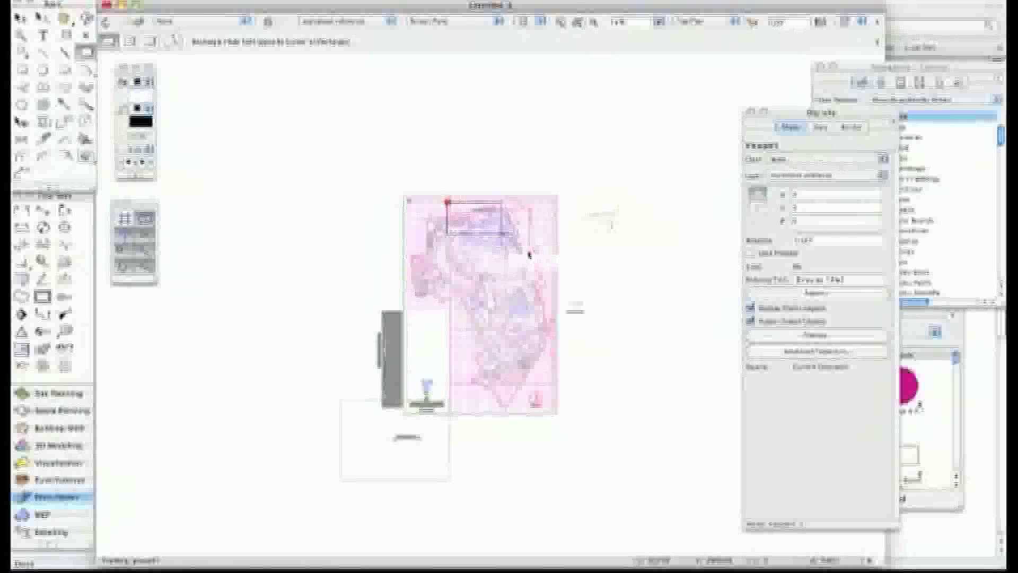
{"action": "left_click", "coordinate": [534, 253]}
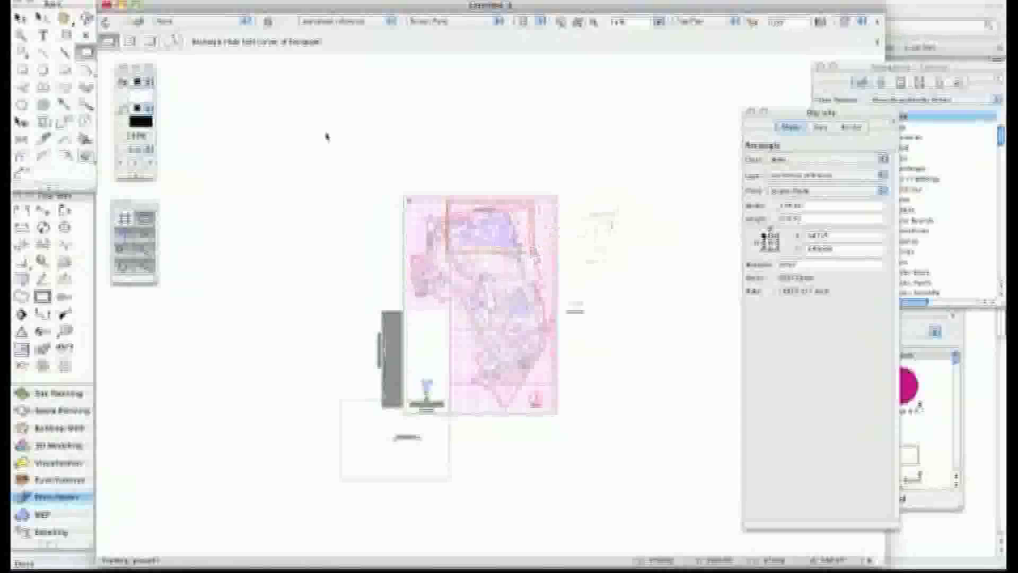
Create a 1:500 viewport from the rectangle on sheet layer Sht-1.
{"action": "left_click", "coordinate": [171, 5]}
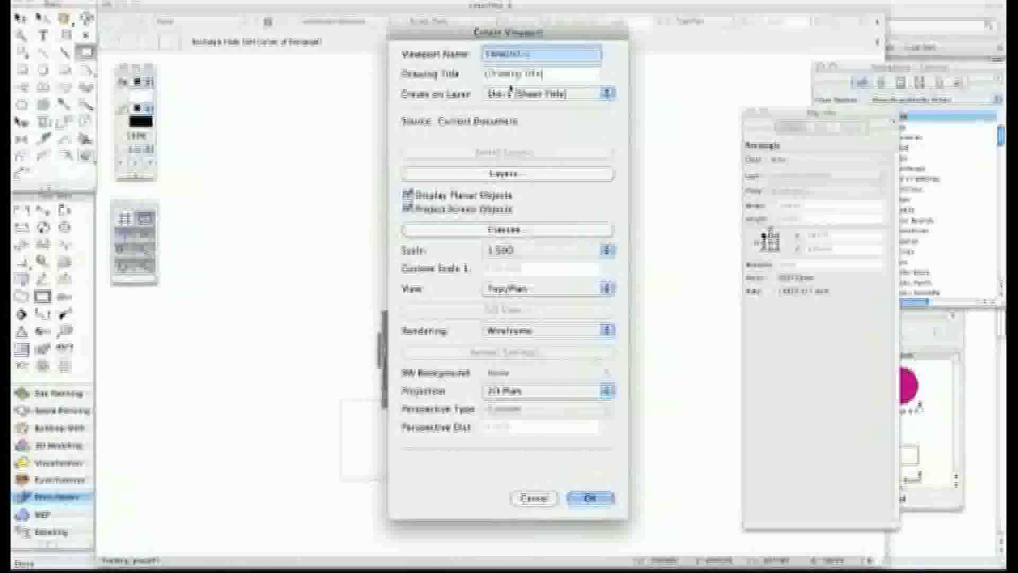
{"action": "left_click", "coordinate": [517, 94]}
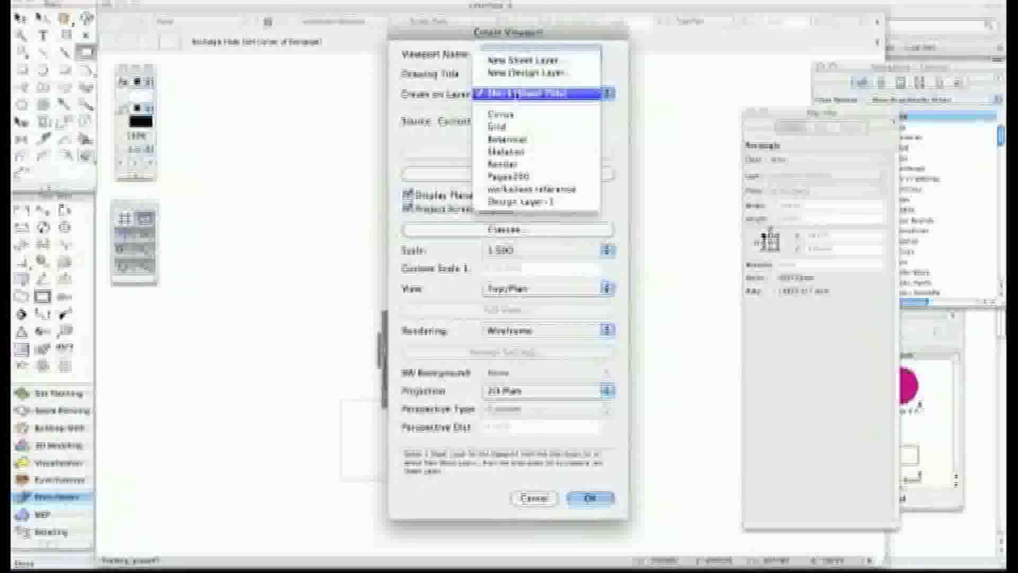
{"action": "left_click", "coordinate": [517, 94]}
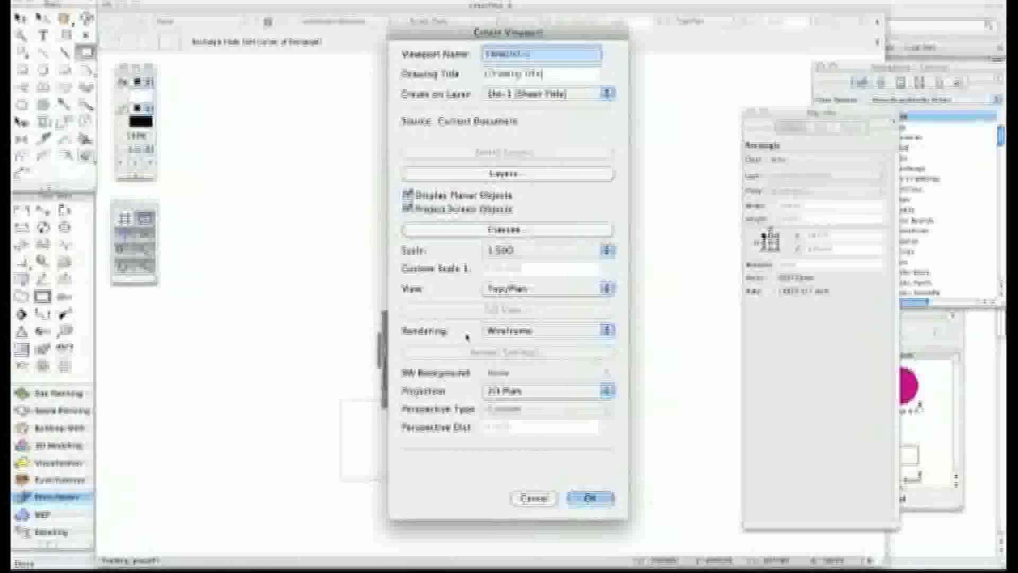
{"action": "left_click", "coordinate": [591, 498]}
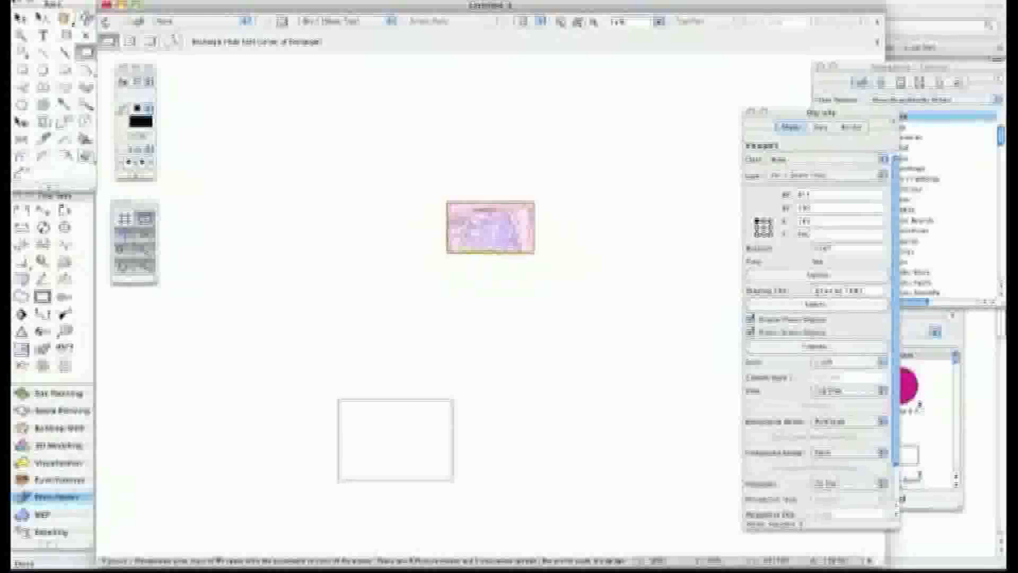
Move the cropped viewport inside the sheet's page border and open its Classes visibility settings.
{"action": "key", "text": "x"}
{"action": "mouse_move", "coordinate": [466, 223]}
{"action": "left_mouse_down"}
{"action": "mouse_move", "coordinate": [398, 423]}
{"action": "mouse_move", "coordinate": [364, 421]}
{"action": "mouse_move", "coordinate": [348, 357]}
{"action": "mouse_move", "coordinate": [359, 304]}
{"action": "left_mouse_up"}
{"action": "scroll", "coordinate": [360, 310], "scroll_direction": "up", "scroll_amount": 2}
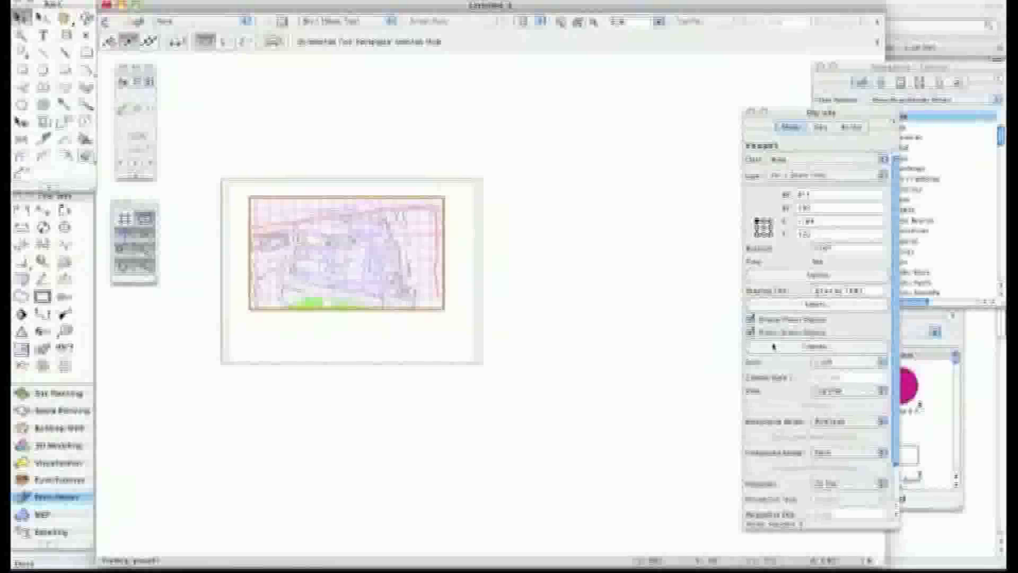
{"action": "left_click", "coordinate": [771, 347]}
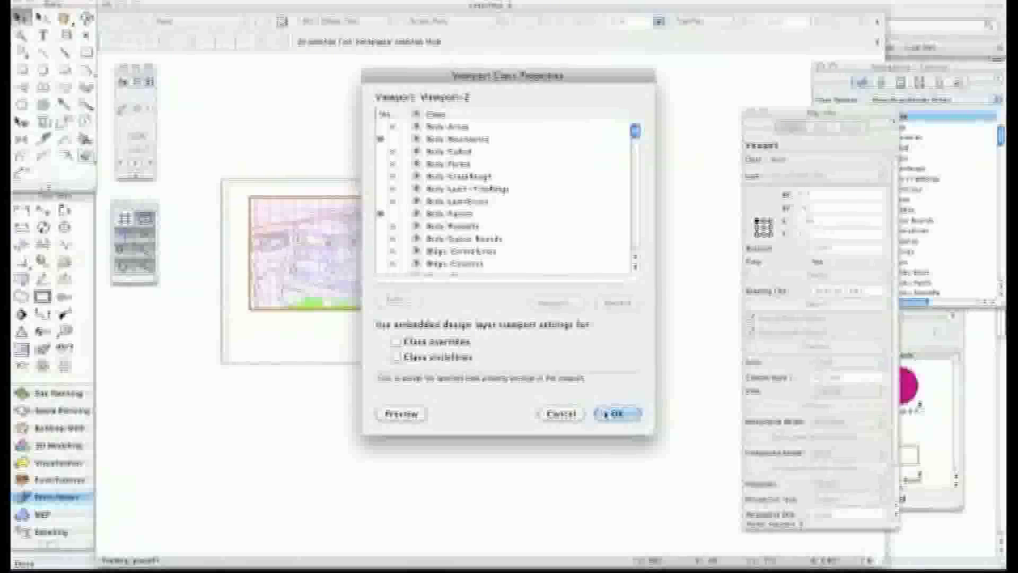
Keep the class settings, then make Botanical and the fourth layer visible in Viewport-2.
{"action": "left_click", "coordinate": [615, 413]}
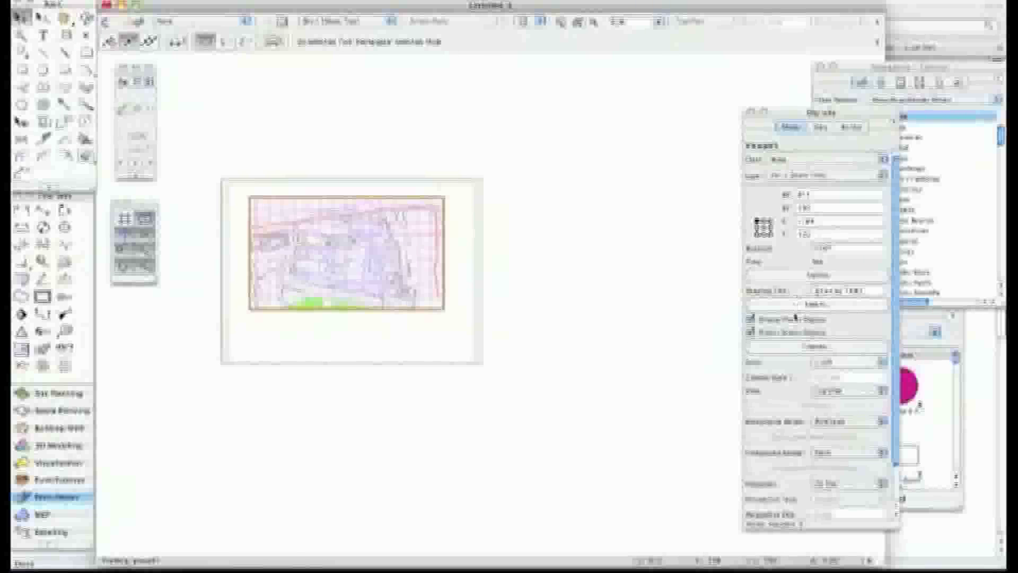
{"action": "left_click", "coordinate": [795, 306]}
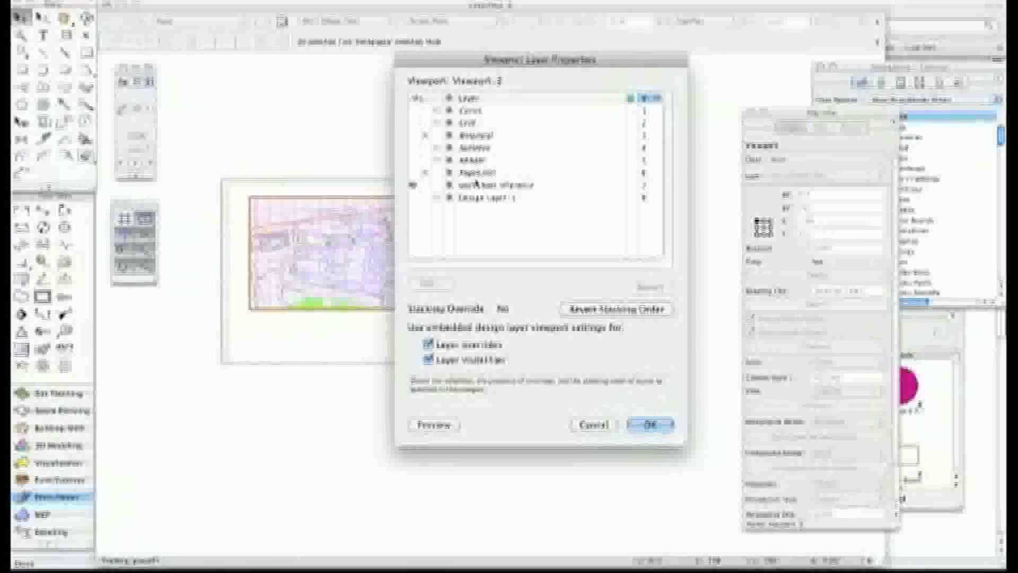
{"action": "left_click", "coordinate": [417, 148]}
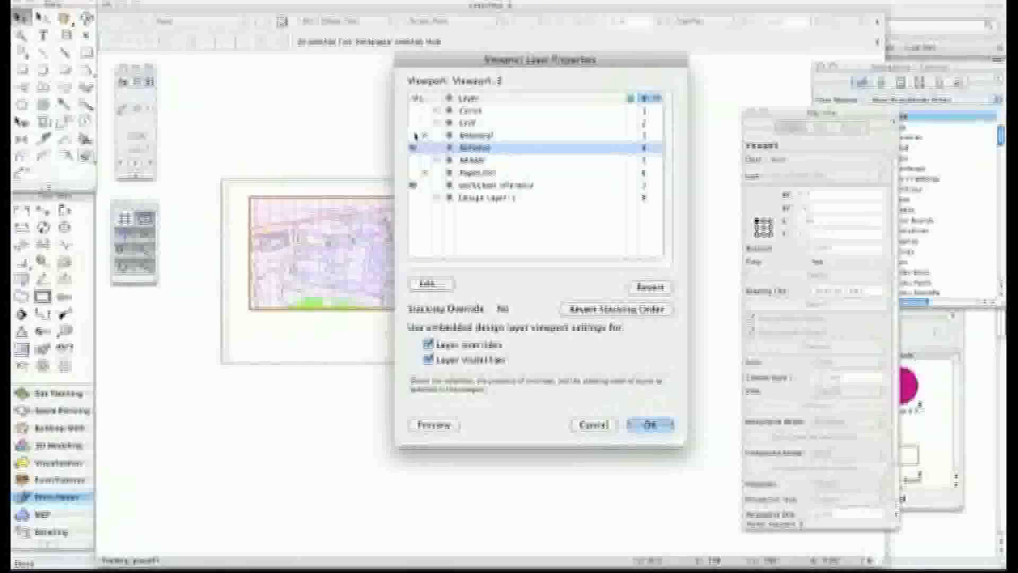
{"action": "left_click", "coordinate": [416, 136]}
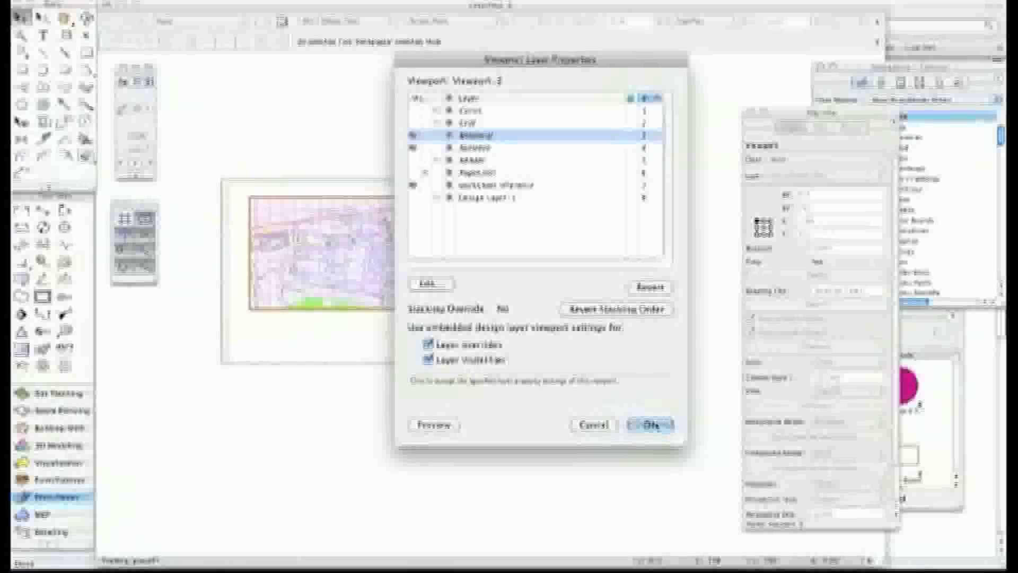
{"action": "left_click", "coordinate": [651, 425]}
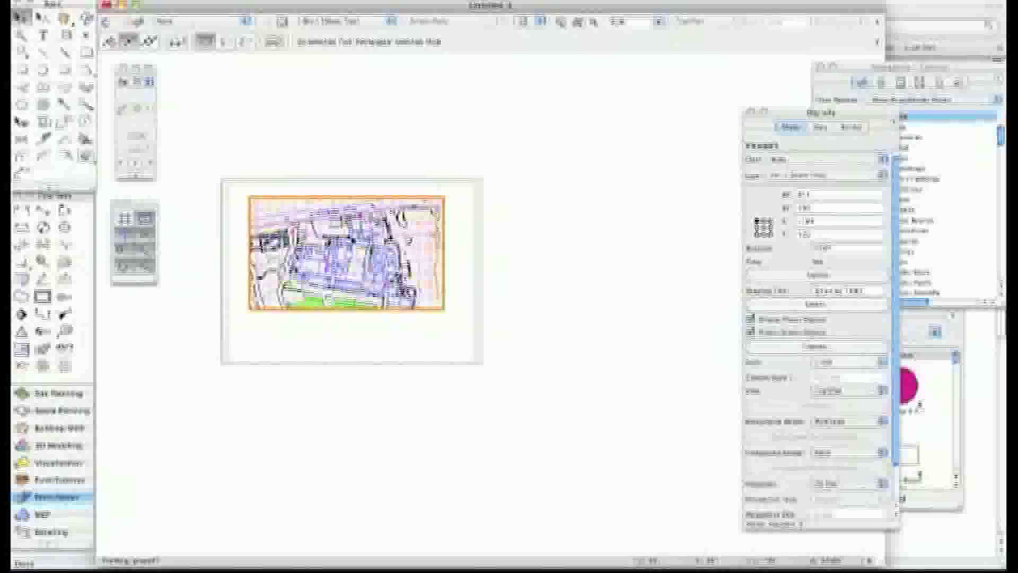
{"action": "scroll", "coordinate": [330, 264], "scroll_direction": "up", "scroll_amount": 4}
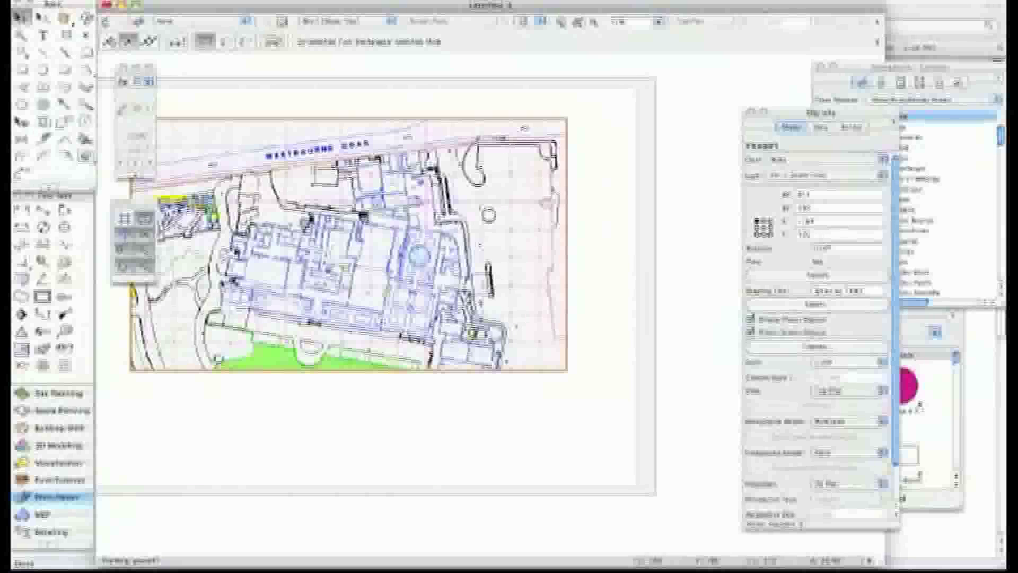
{"action": "scroll", "coordinate": [488, 336], "scroll_direction": "down", "scroll_amount": 5}
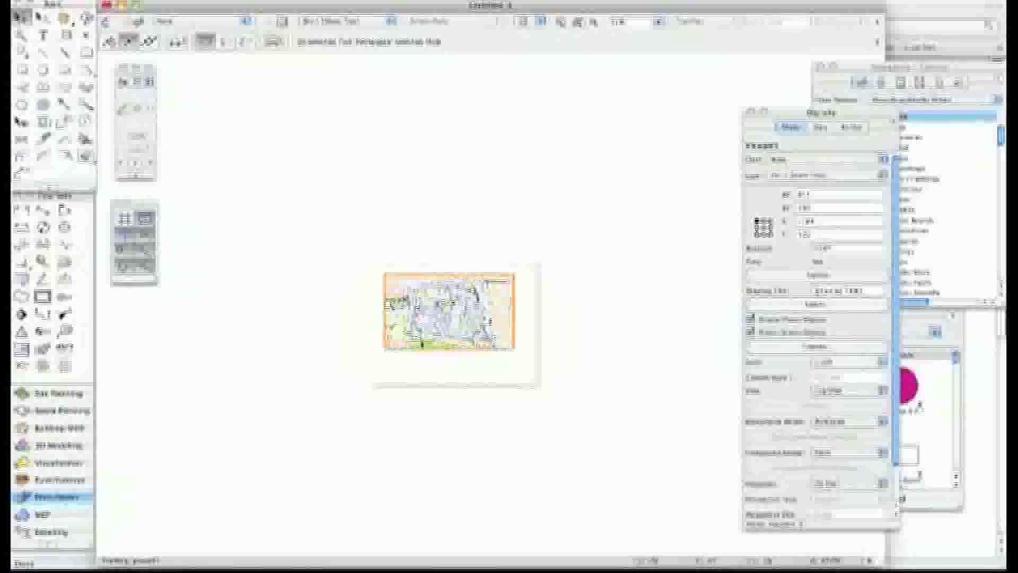
{"action": "key", "text": "h"}
{"action": "key", "text": "x"}
{"action": "left_click", "coordinate": [544, 297]}
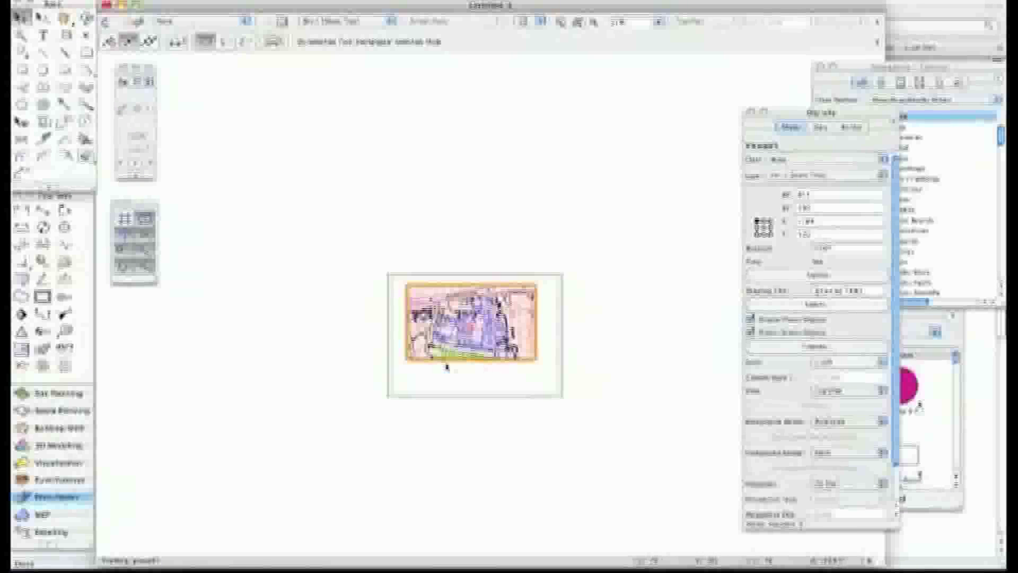